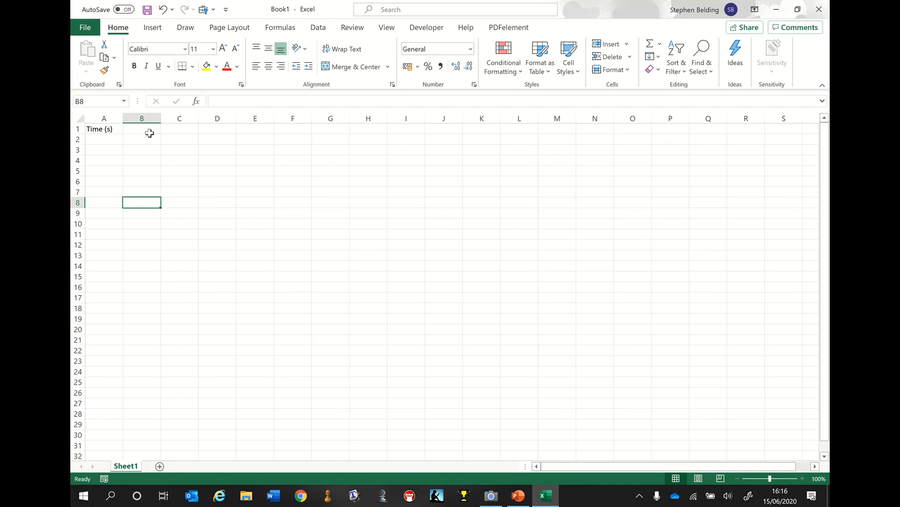
Enter the heading "Mass Loss (g)" in cell B1 and fit column B's width to it
click(147, 130)
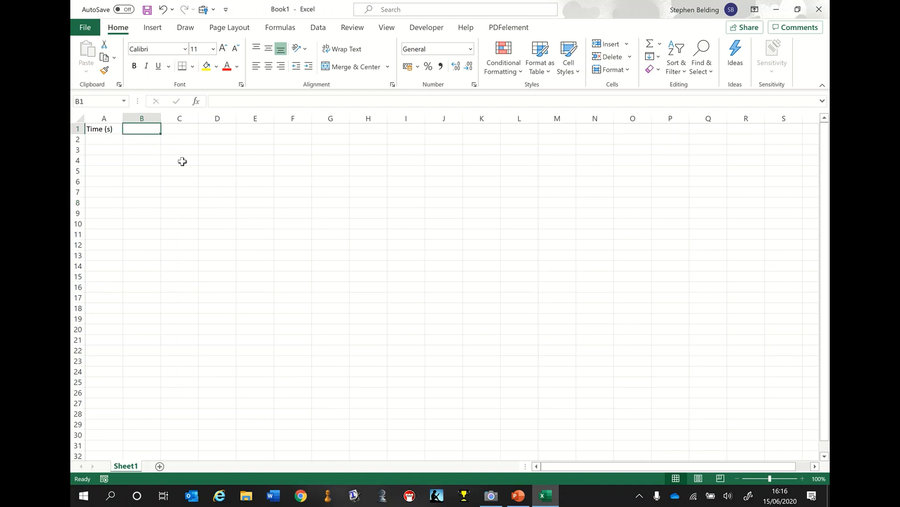
text(Mass)
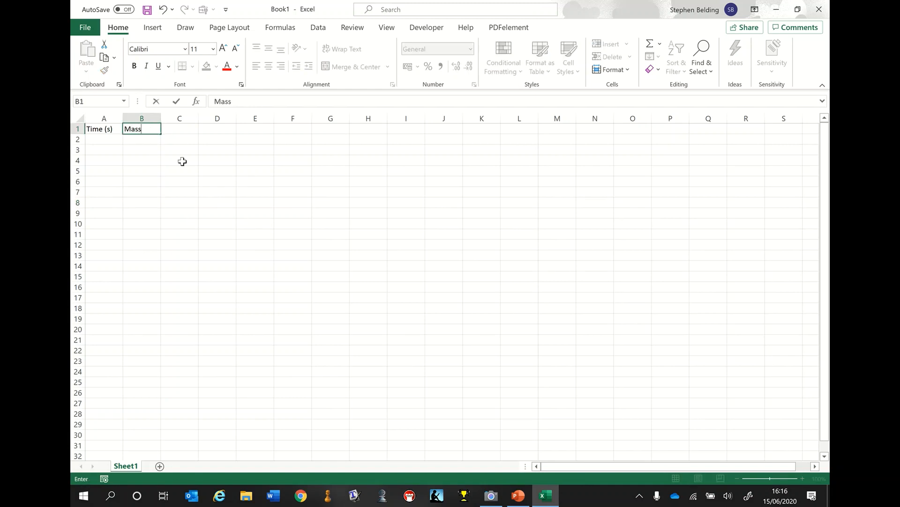
text( Loss (g))
click(183, 161)
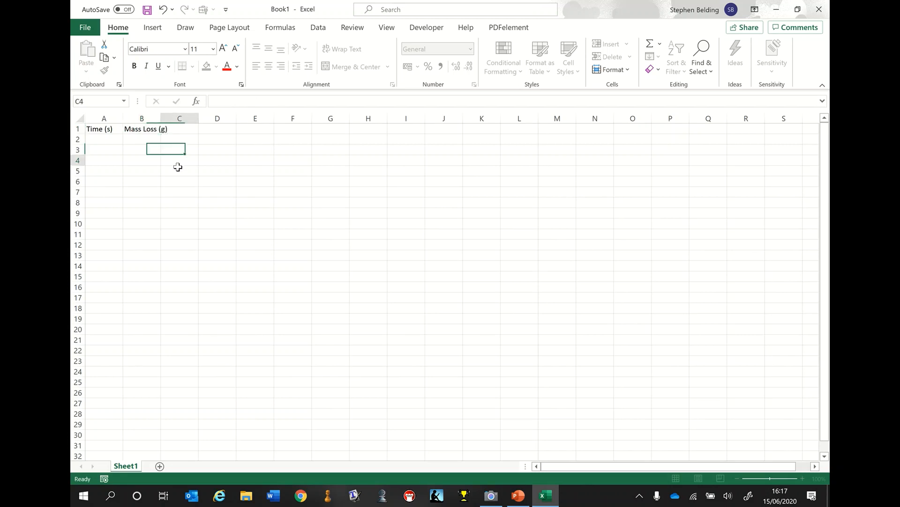
double_click(161, 118)
Enter the subheadings "Large Chips", "Medium Chips" and "Small Chips" in cells B2 to D2
click(154, 140)
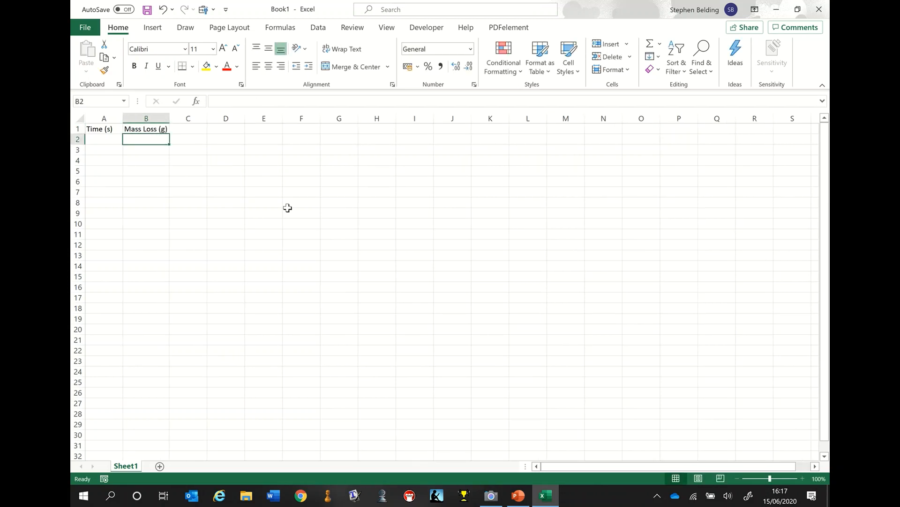
text(L)
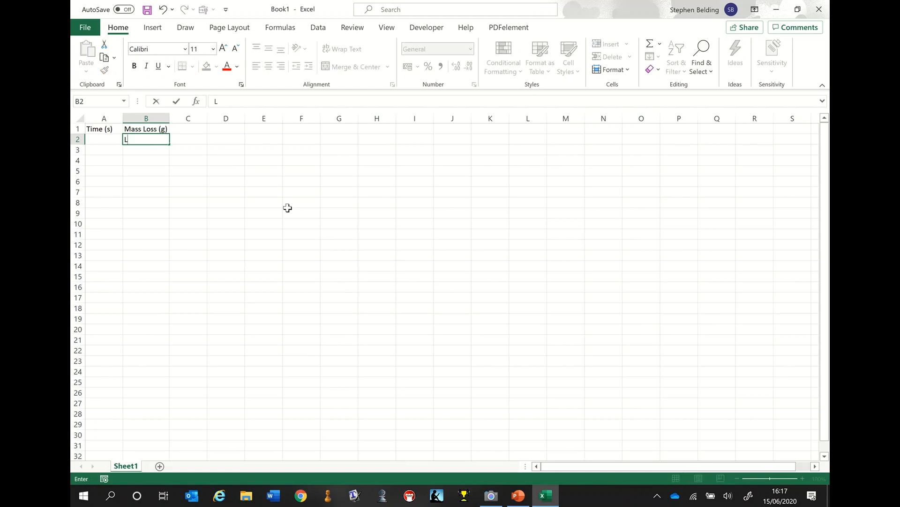
text(arge Chips)
key(Tab)
text(Medium)
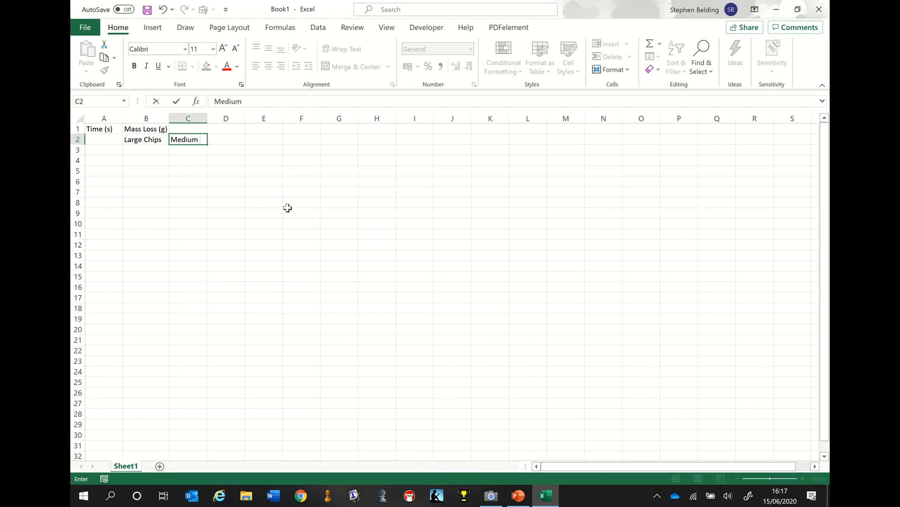
text( Chips)
key(Tab)
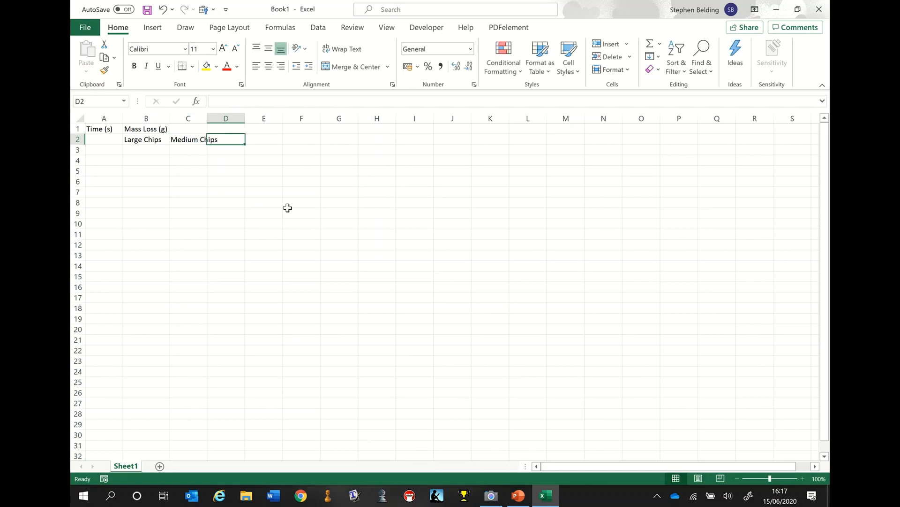
text(Sma)
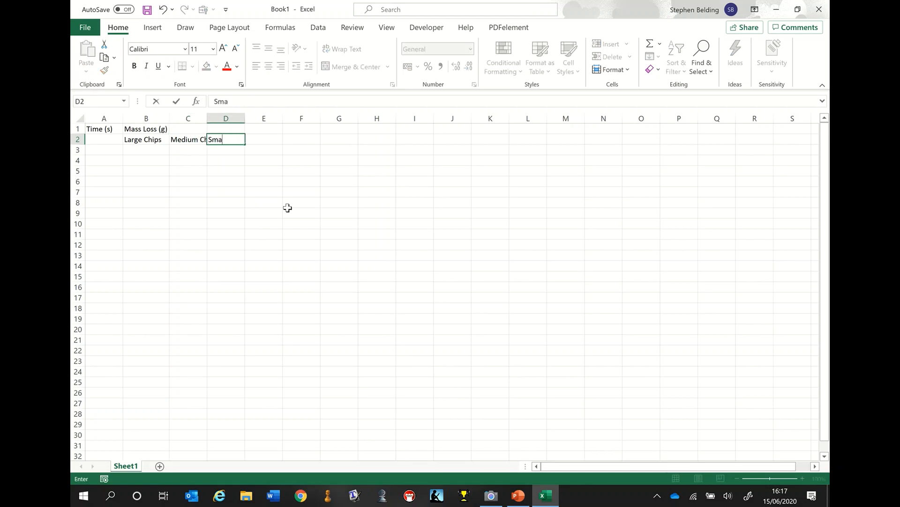
text(ll Chips)
key(Down)
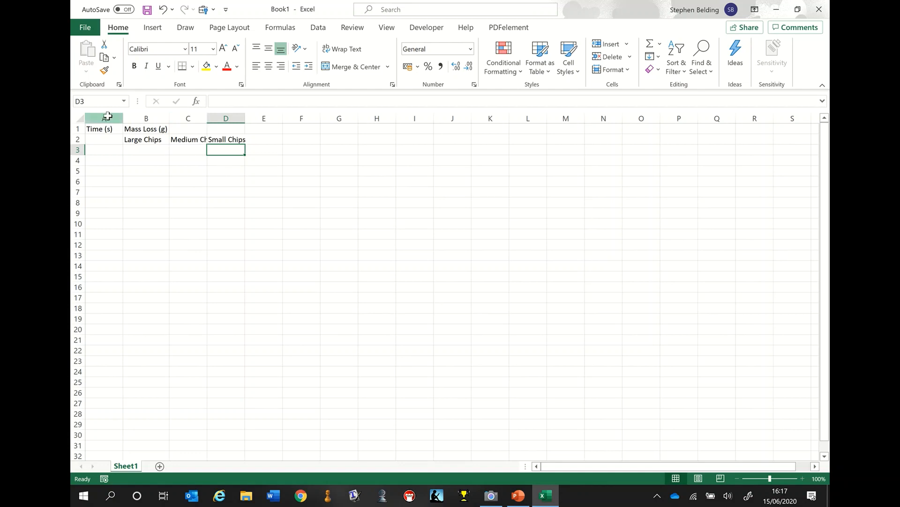
Auto-fit the widths of columns A to D to their contents
drag(108, 118, 225, 124)
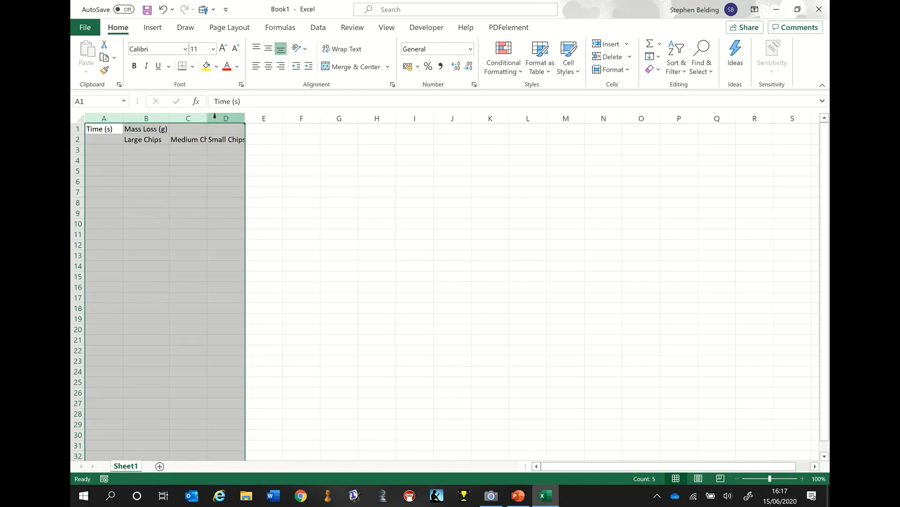
double_click(244, 119)
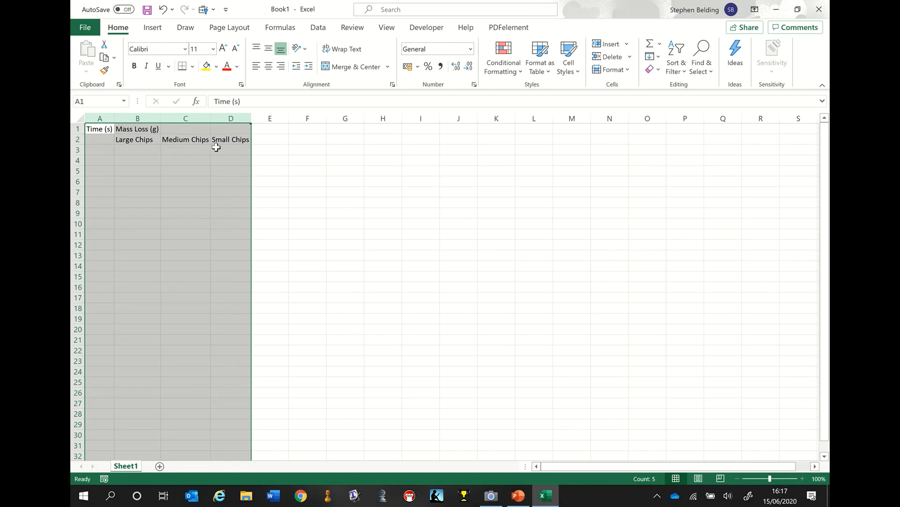
click(355, 243)
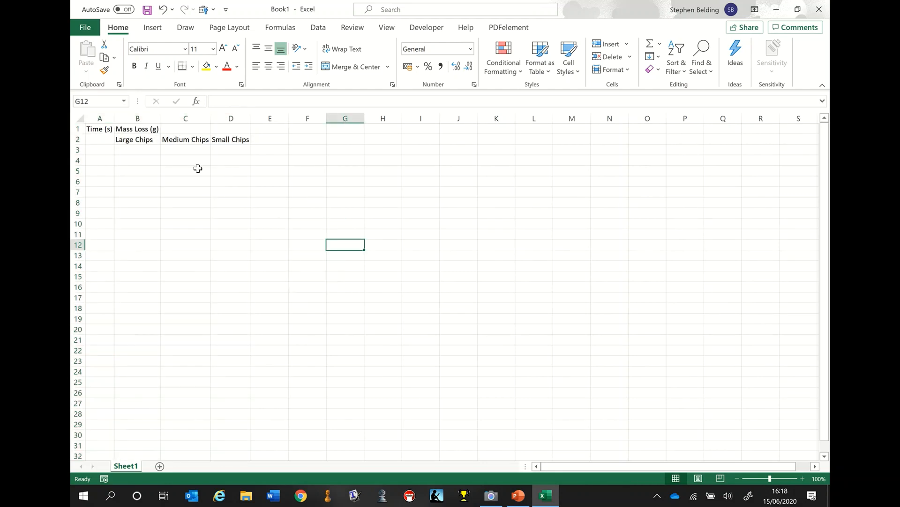
click(133, 128)
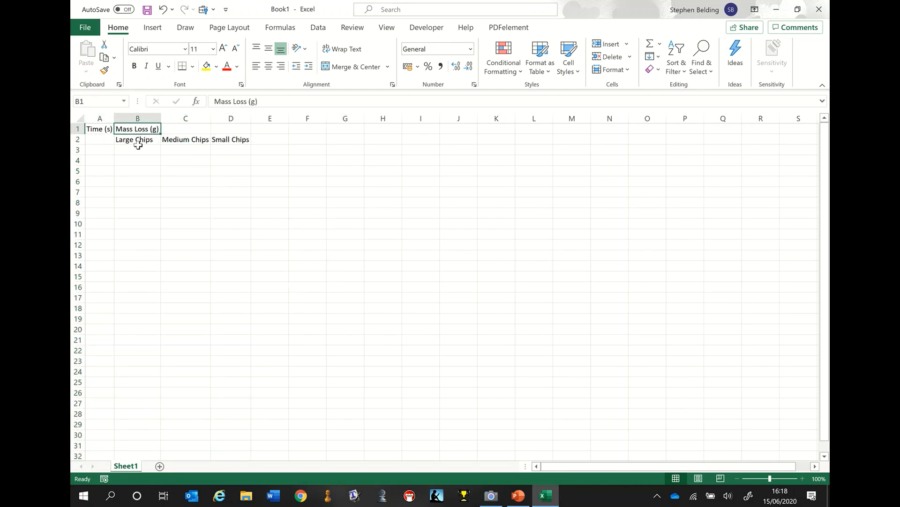
click(143, 161)
click(184, 162)
click(229, 170)
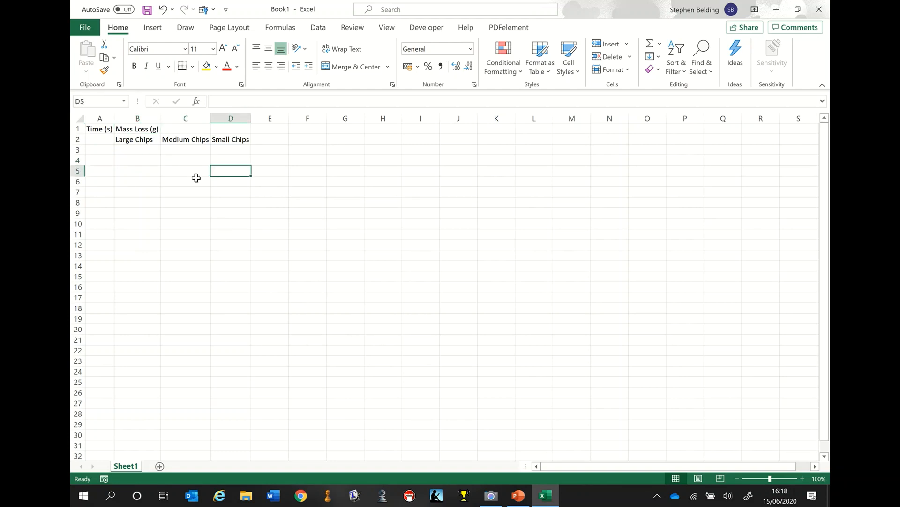
Merge and center the "Mass Loss (g)" heading across cells B1 to D1
drag(140, 127, 219, 128)
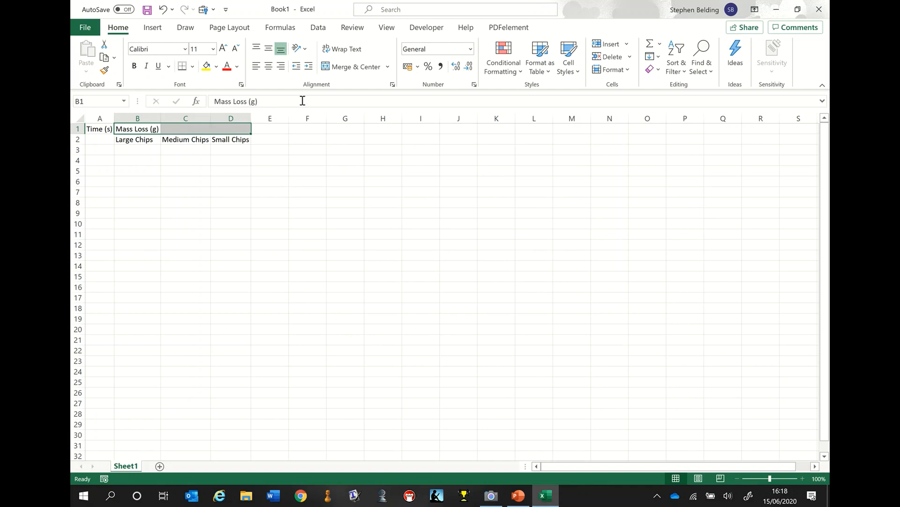
click(348, 70)
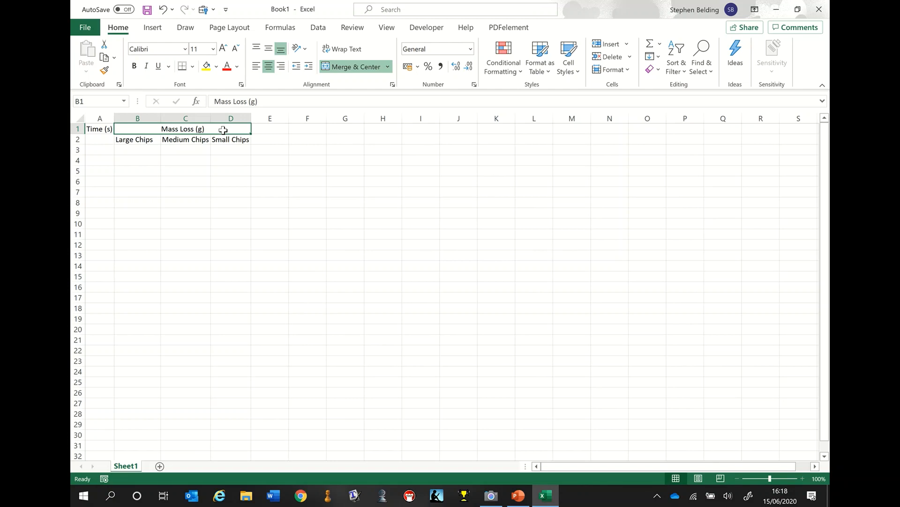
key(ctrl+z)
click(239, 178)
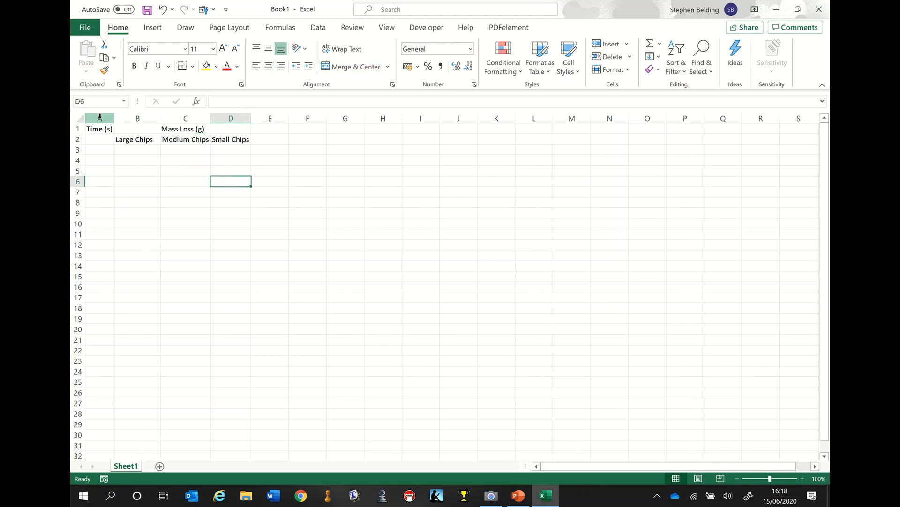
Center the contents of columns A to D horizontally
drag(99, 117, 229, 122)
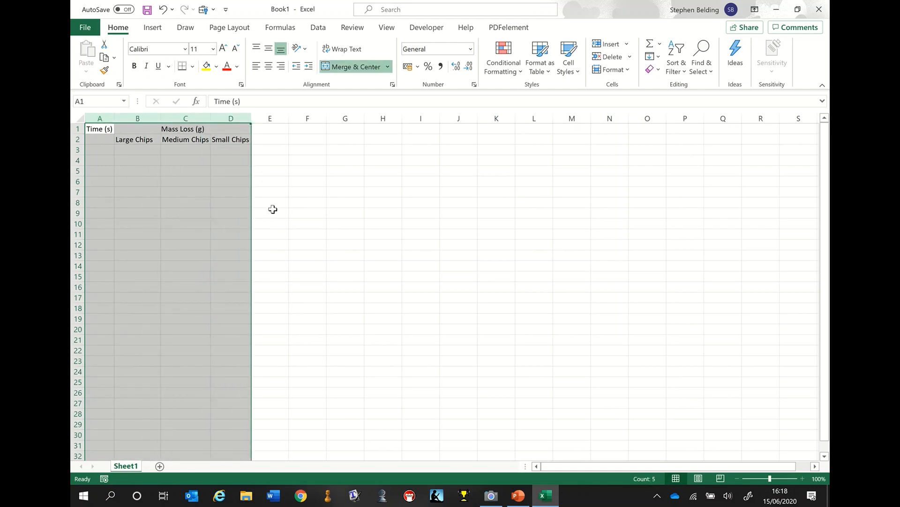
click(269, 67)
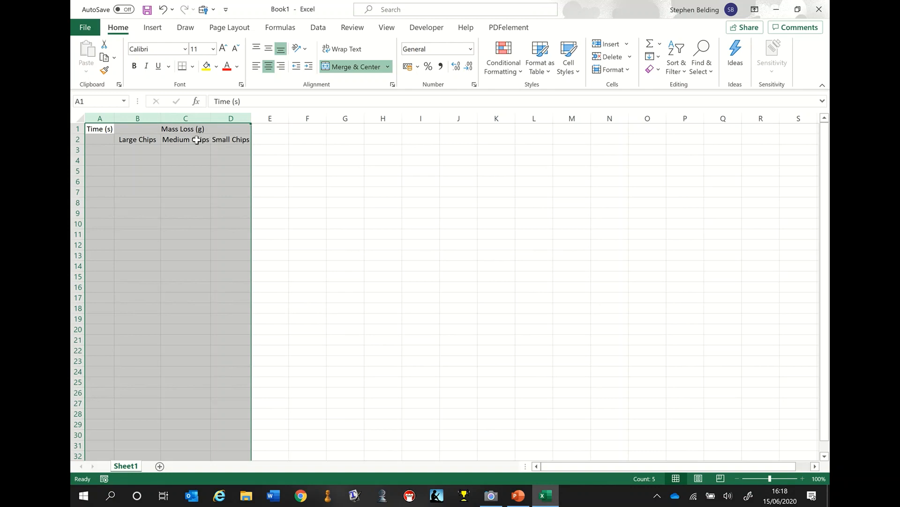
click(303, 183)
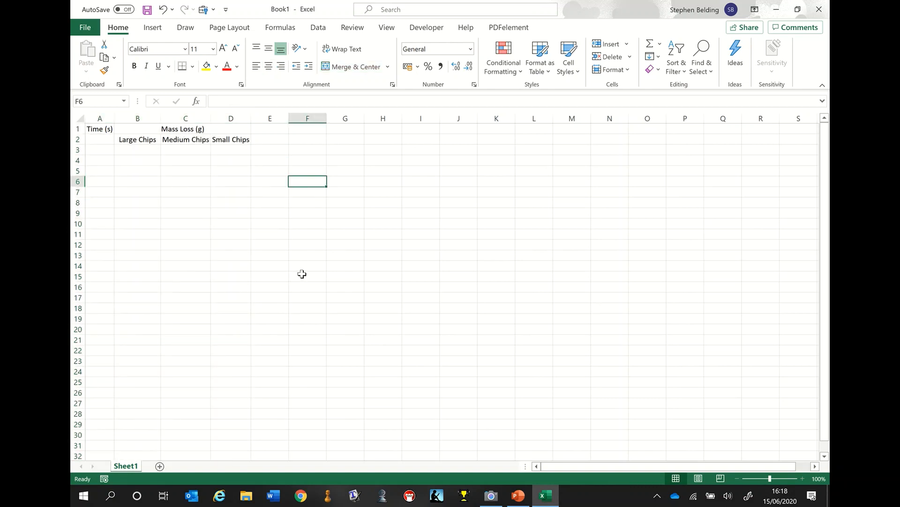
Merge and center the "Time (s)" heading over cells A1 and A2
click(104, 133)
drag(104, 134, 104, 138)
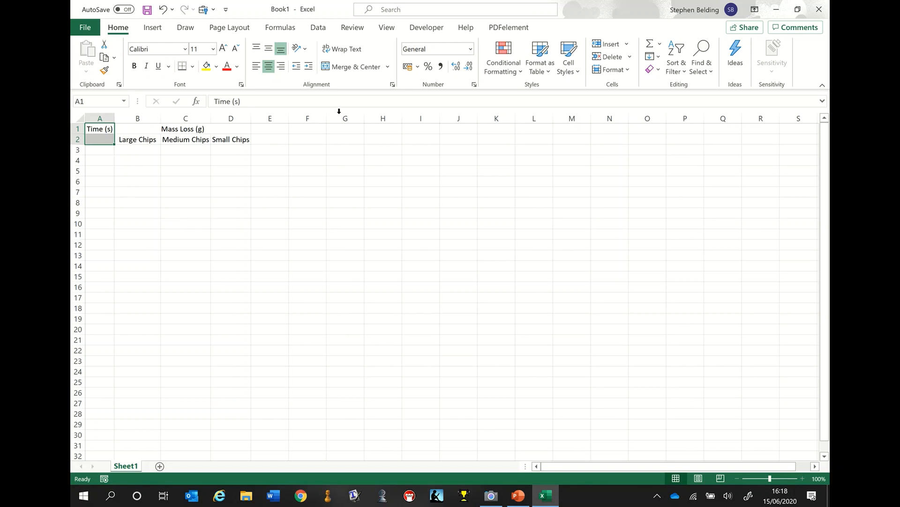
click(345, 70)
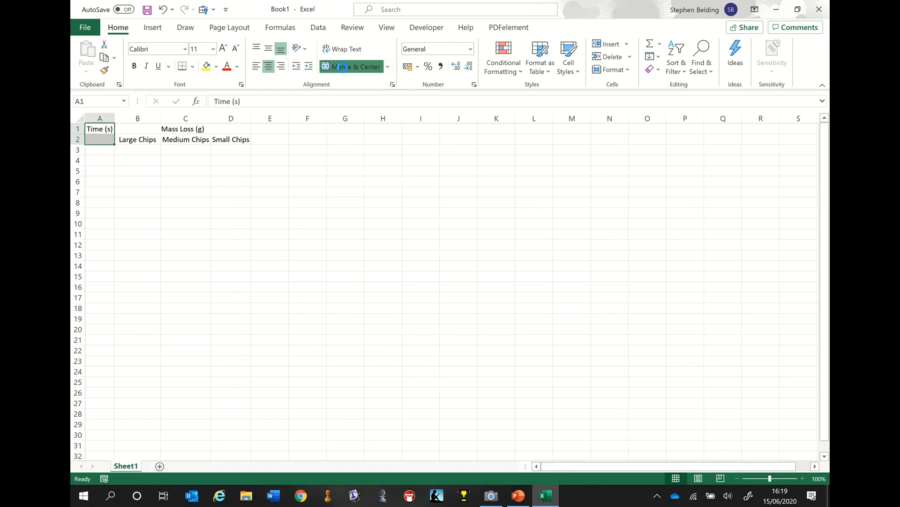
click(277, 188)
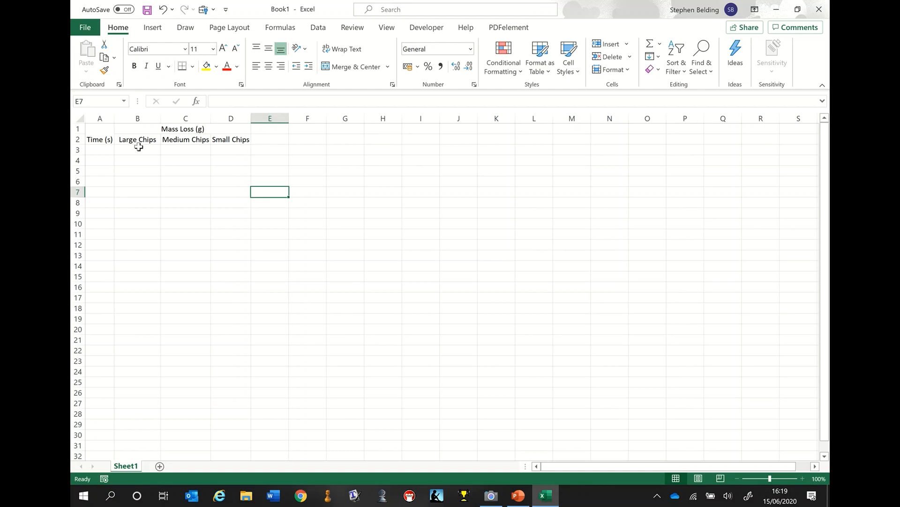
Enter the first two time values, 0 in A3 and 30 in A4
click(101, 151)
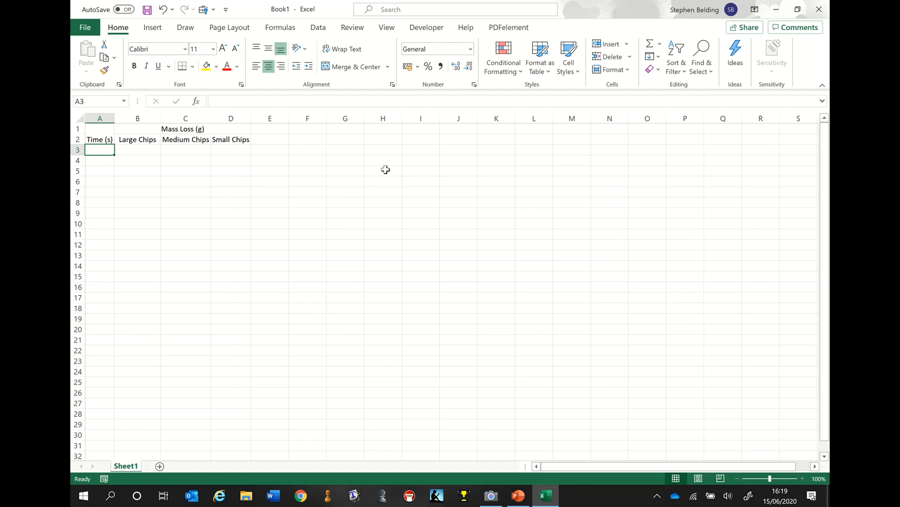
text(0)
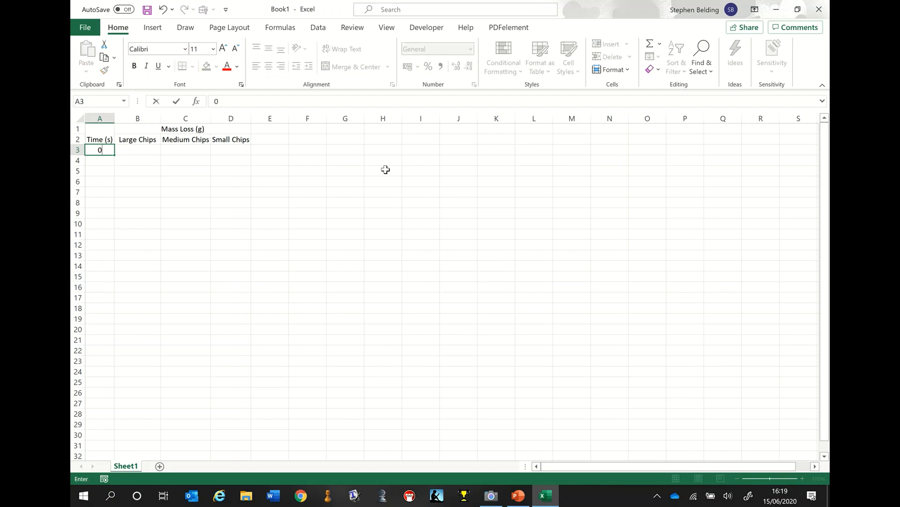
key(Return)
text(30)
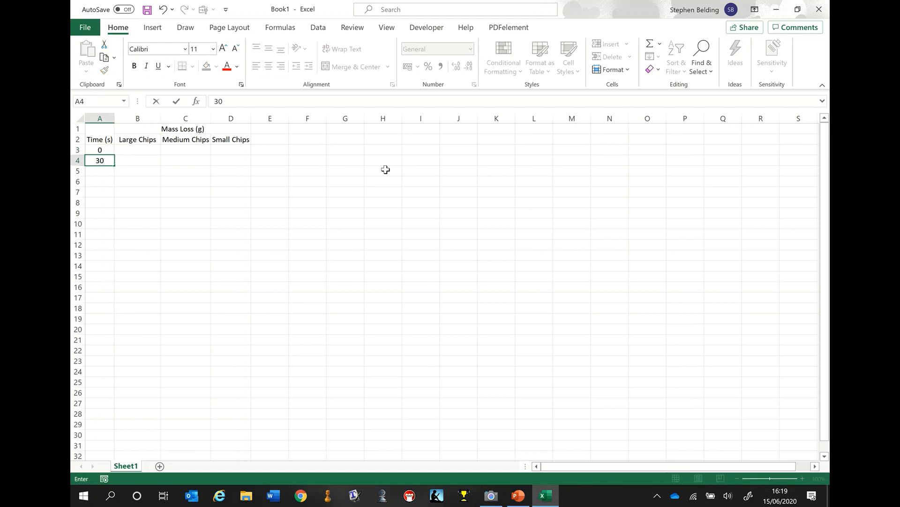
key(Return)
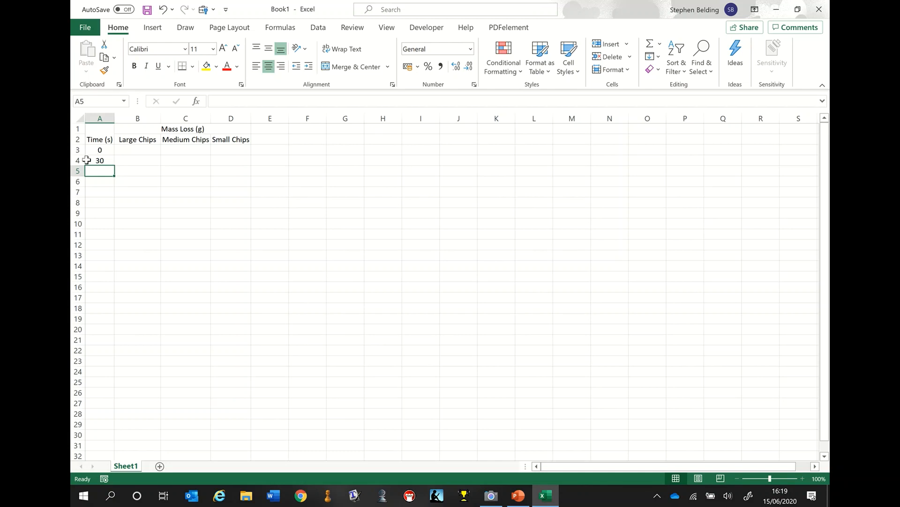
click(104, 178)
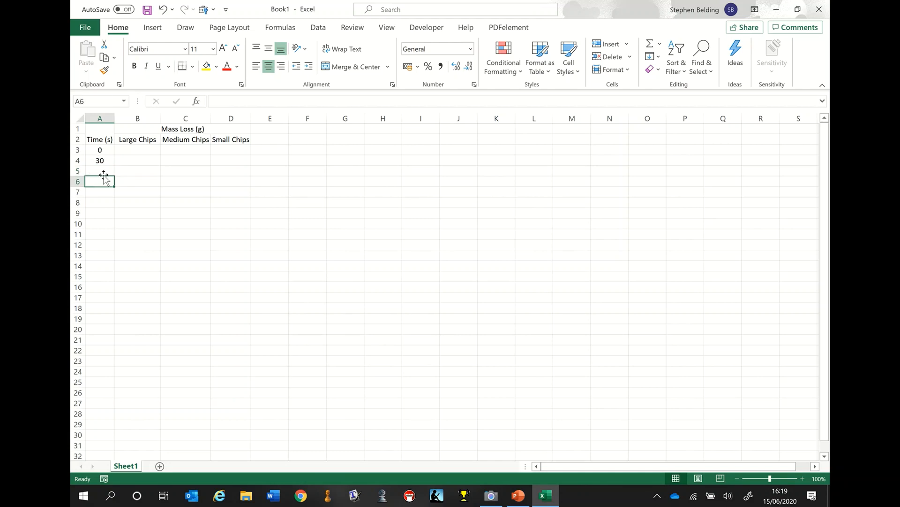
click(99, 190)
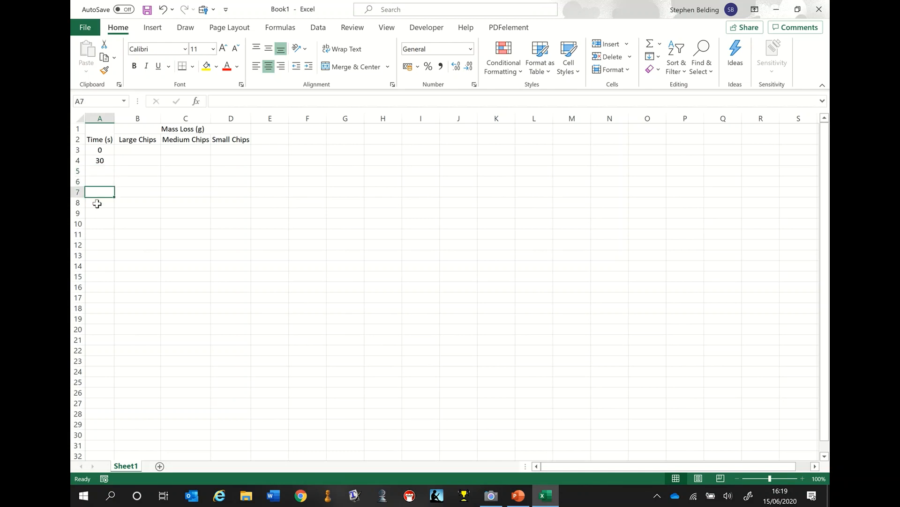
click(97, 203)
click(98, 213)
click(98, 223)
click(98, 235)
click(98, 244)
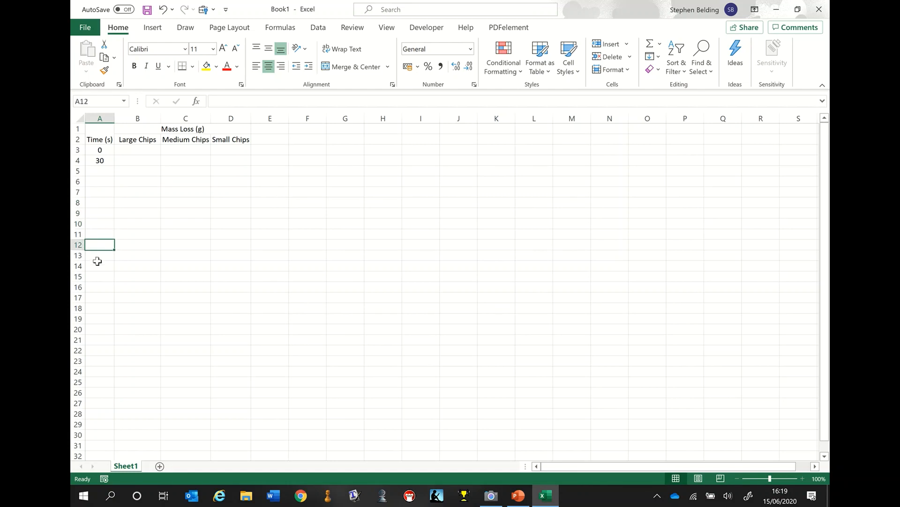
click(98, 257)
click(99, 266)
click(100, 276)
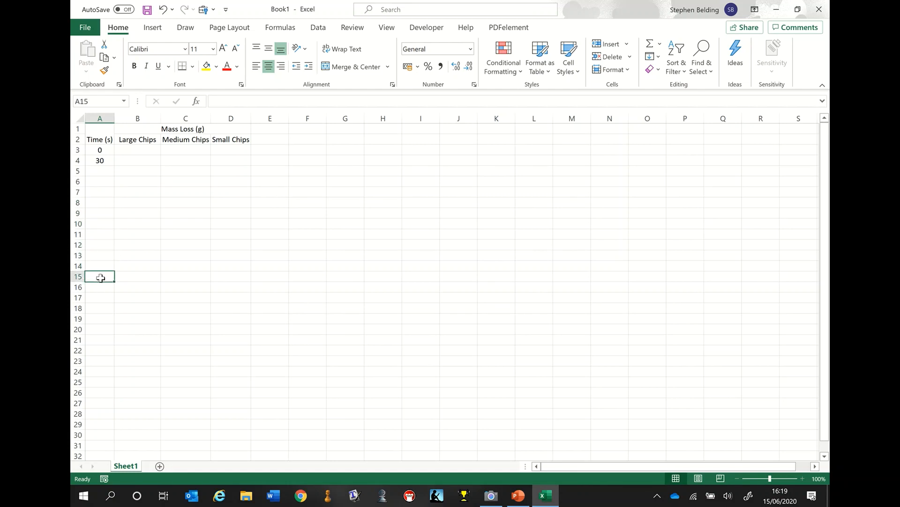
Enter the formula =A4+15 in cell A5 to calculate the next time value
click(95, 174)
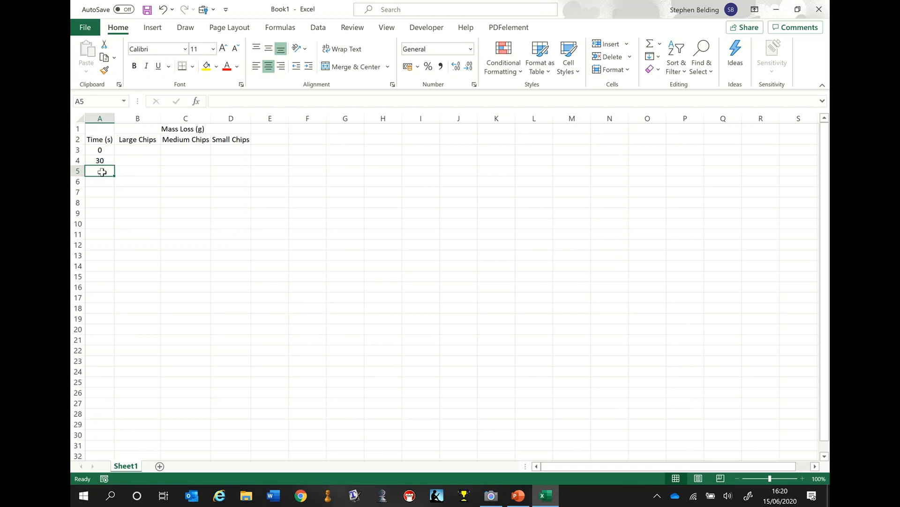
click(229, 101)
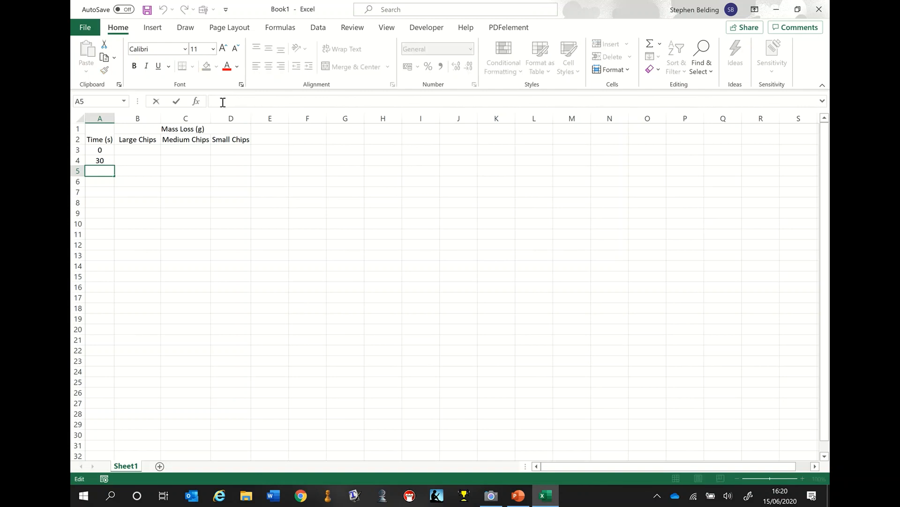
text(=)
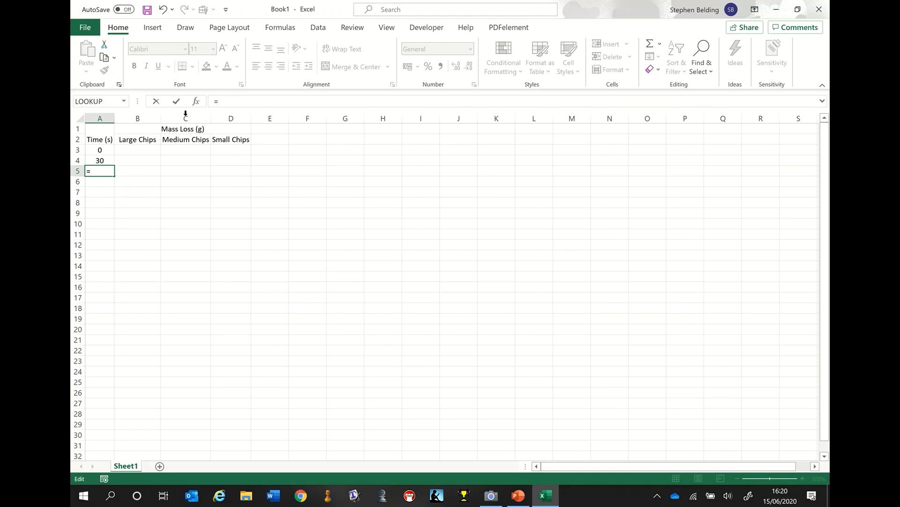
click(102, 160)
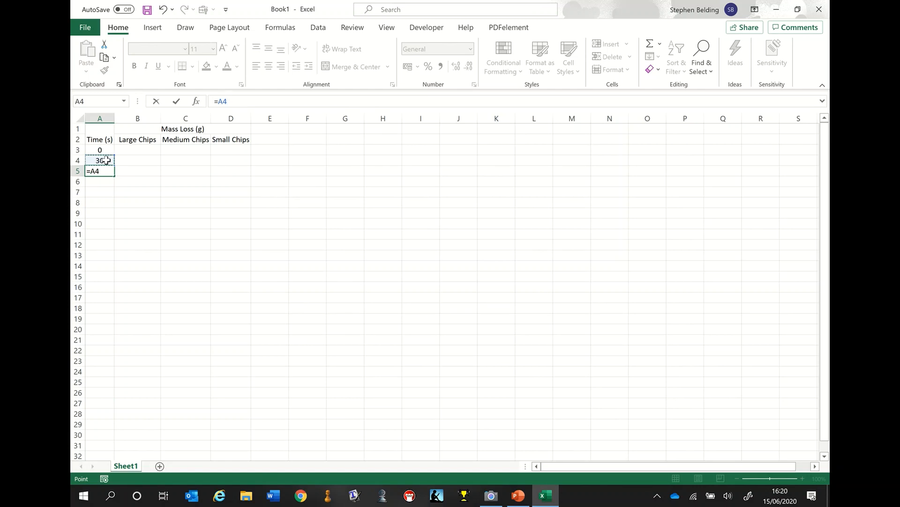
text(+15)
key(Return)
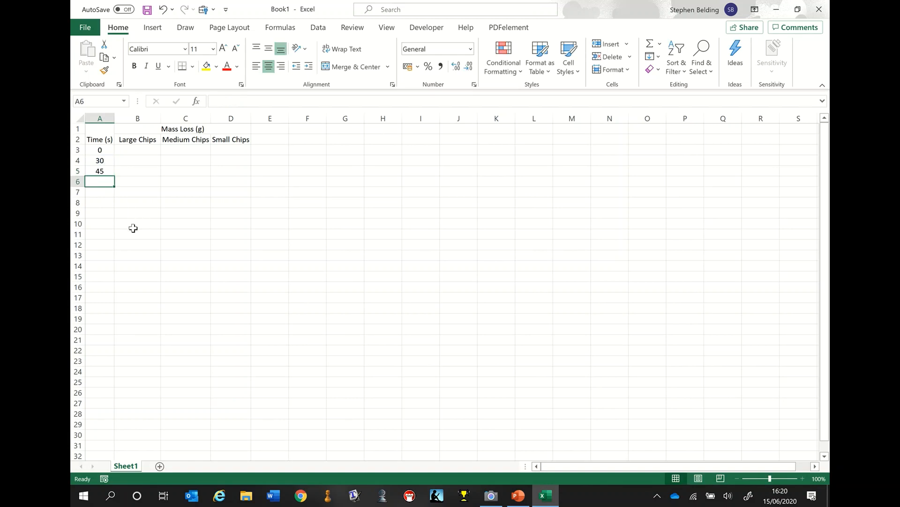
Fill the time formula from A5 down the Time (s) column to A21
click(107, 171)
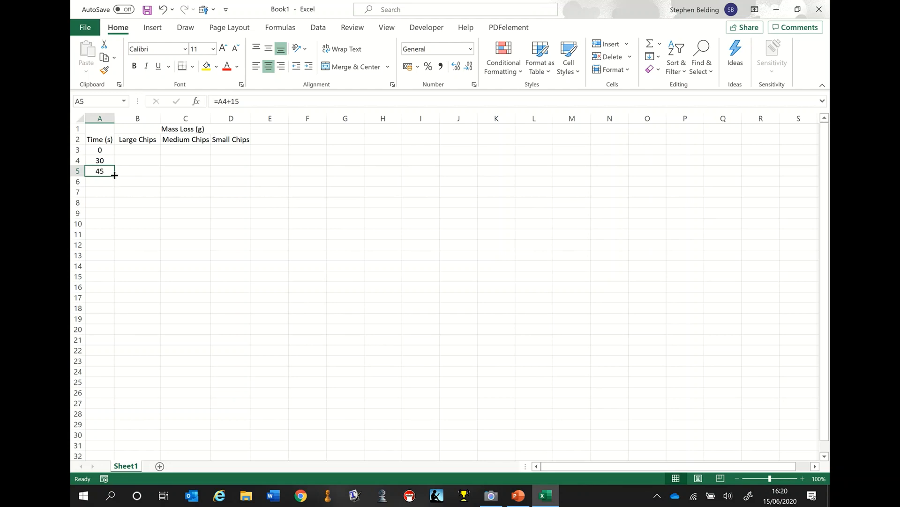
drag(114, 176, 102, 350)
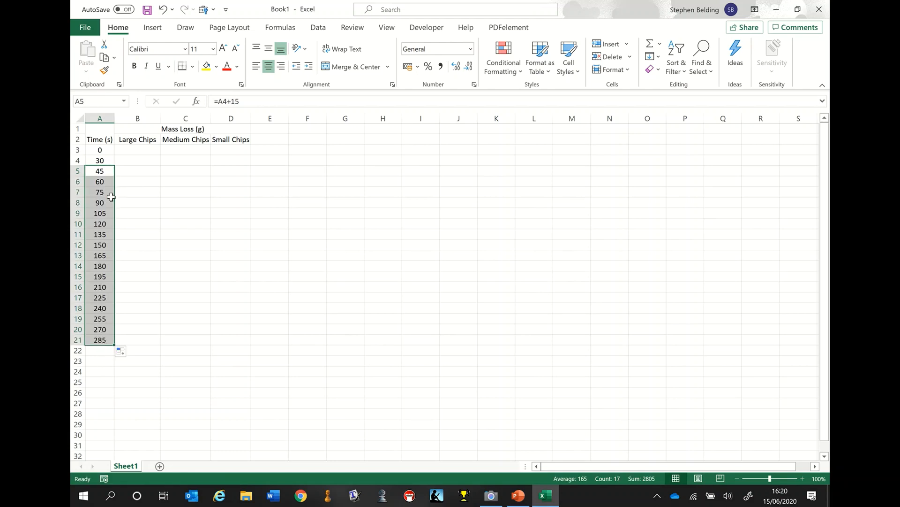
click(101, 172)
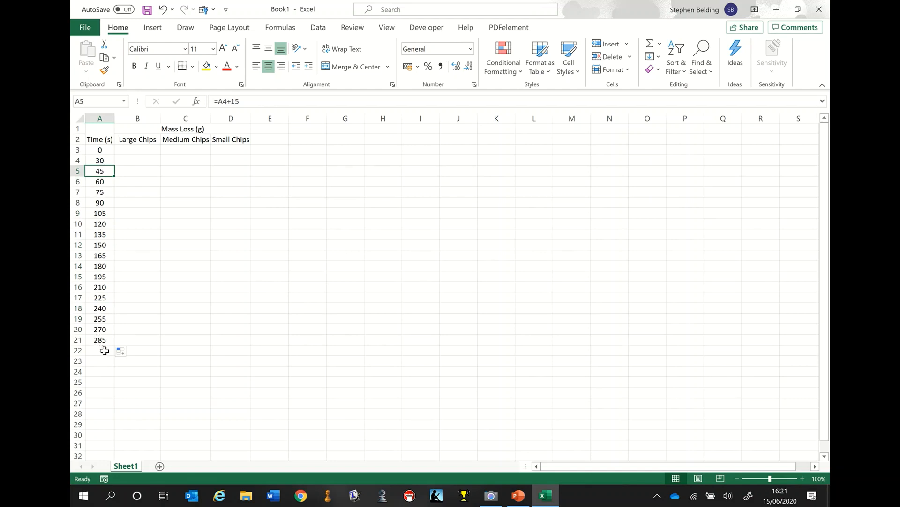
Clear the surplus time values beyond 240 s from cells A19 to A21
click(103, 307)
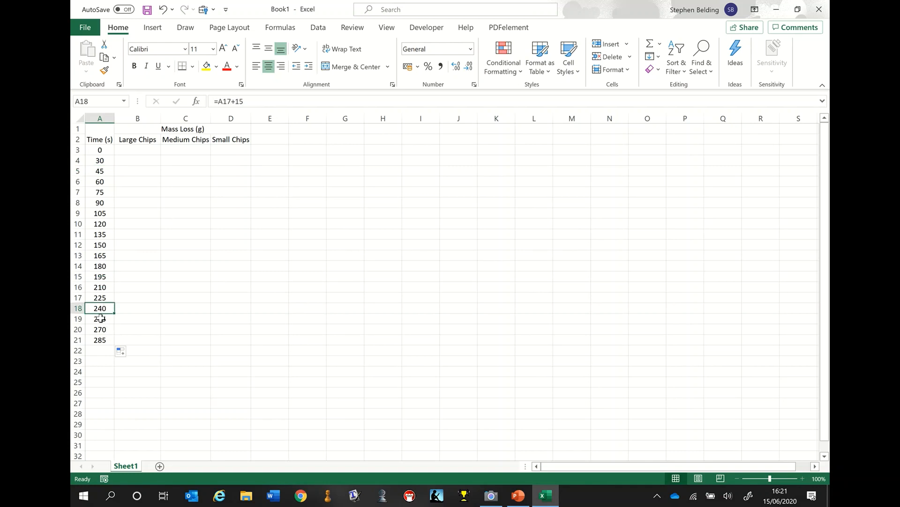
drag(101, 319, 106, 347)
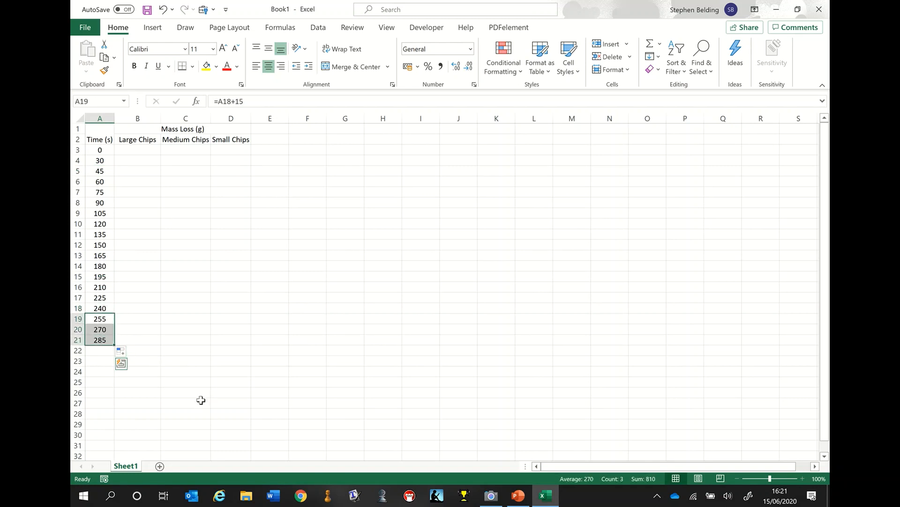
key(Delete)
click(194, 299)
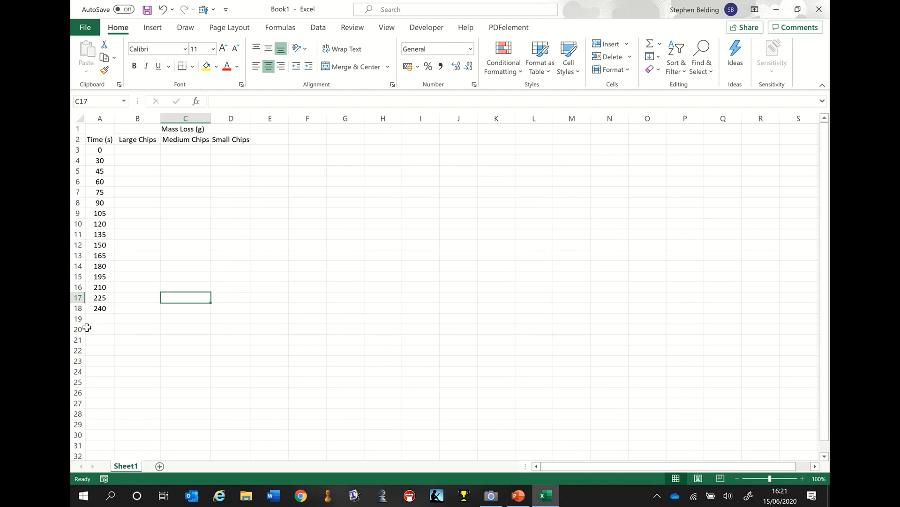
Enter the first Large Chips mass loss values, 0 in B3, 0.44 in B4 and 0.62 in B5
click(145, 150)
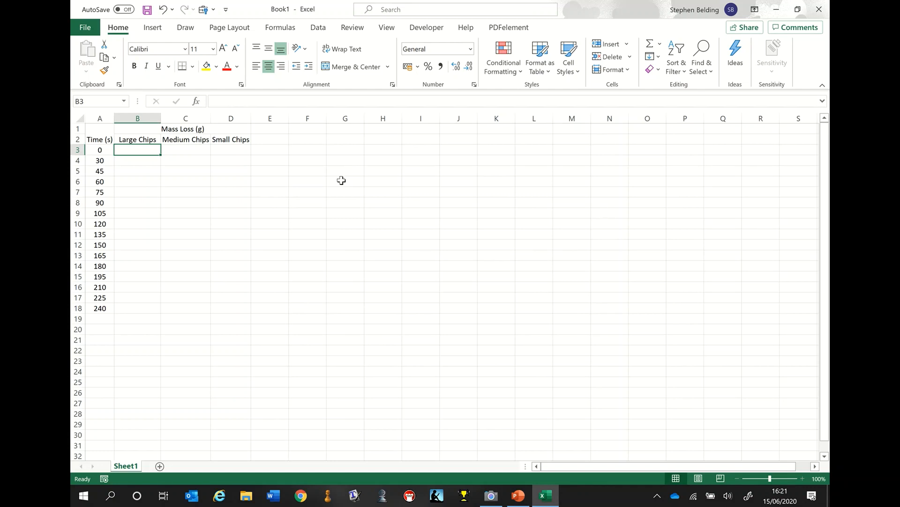
text(0)
key(Return)
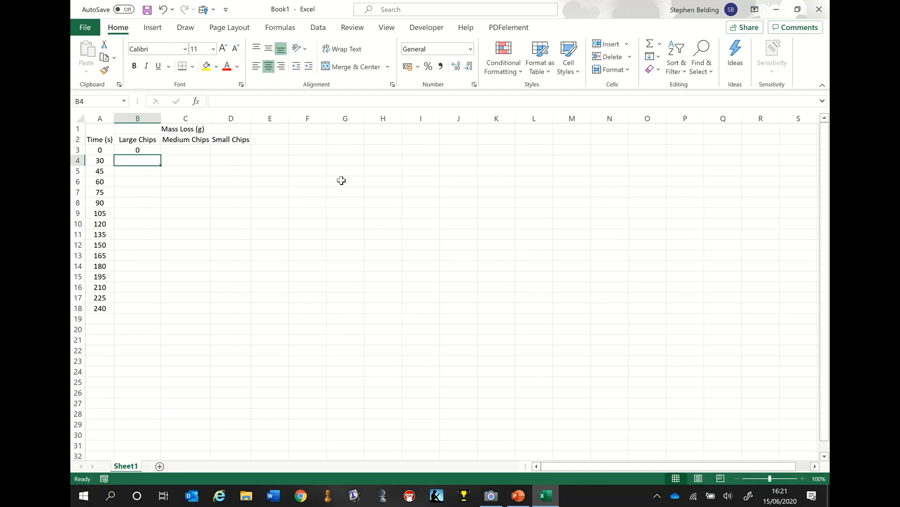
text(0.44)
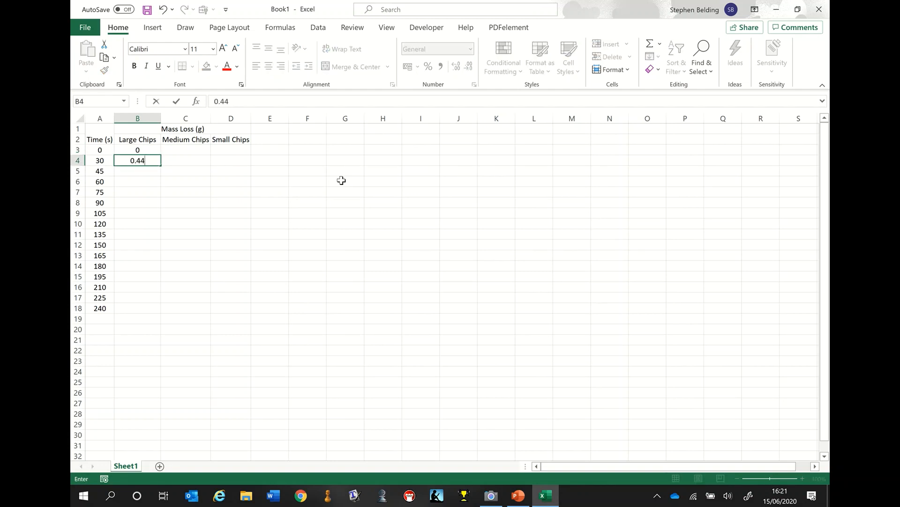
key(Return)
text(0.)
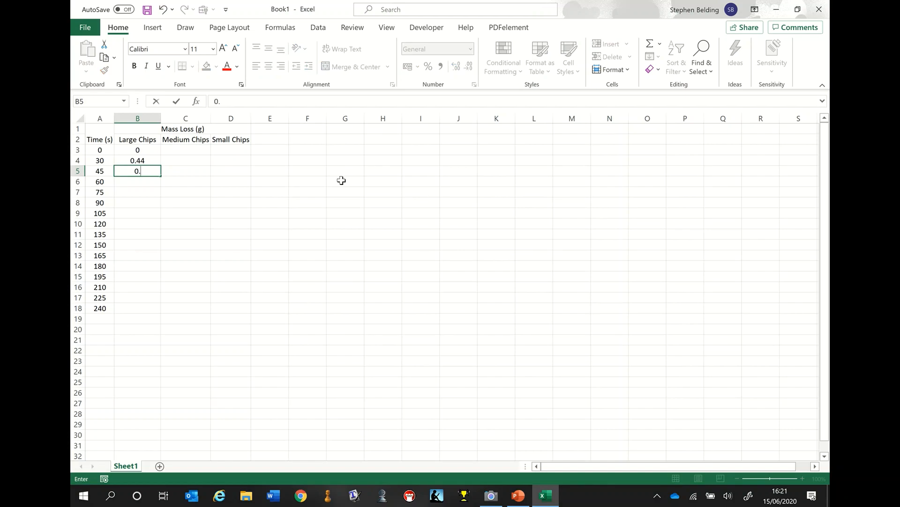
text(62)
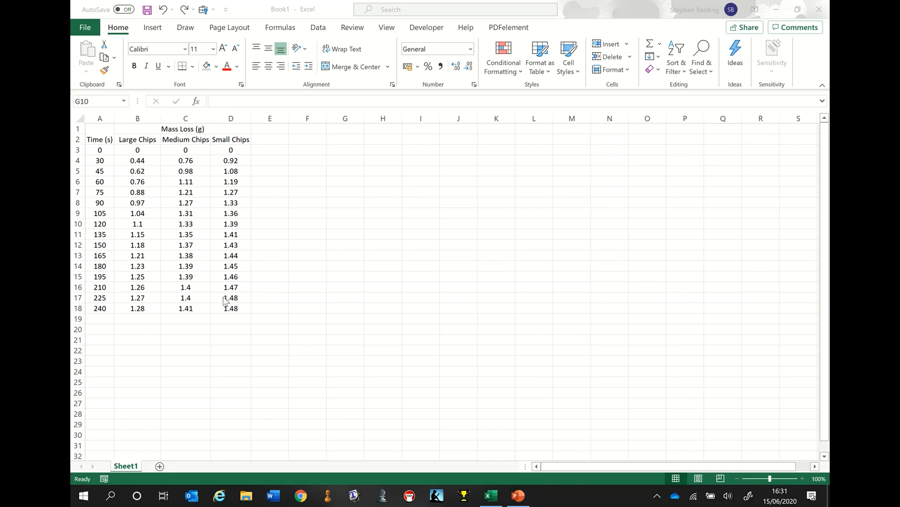
Check the decimal places of the last Medium Chips values and of the zero-second row for all three chip sizes
click(196, 277)
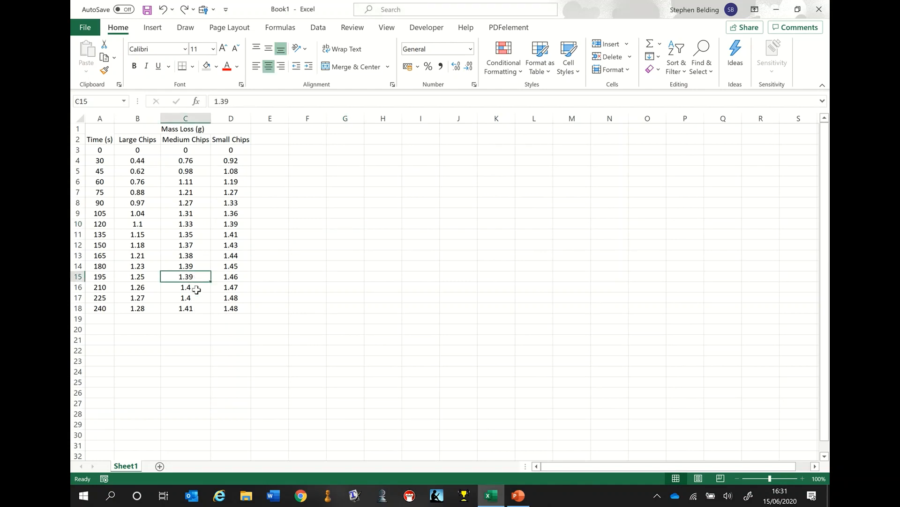
click(196, 287)
click(196, 297)
click(195, 310)
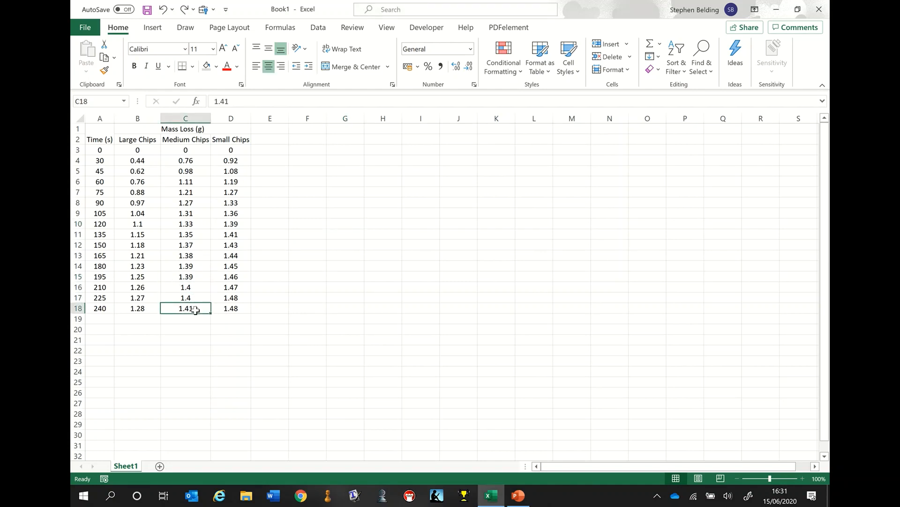
click(194, 287)
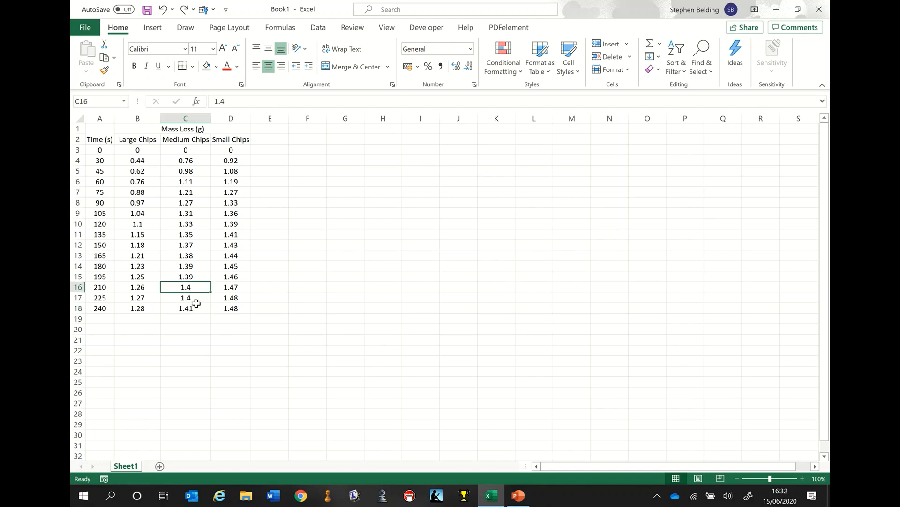
click(196, 277)
click(140, 150)
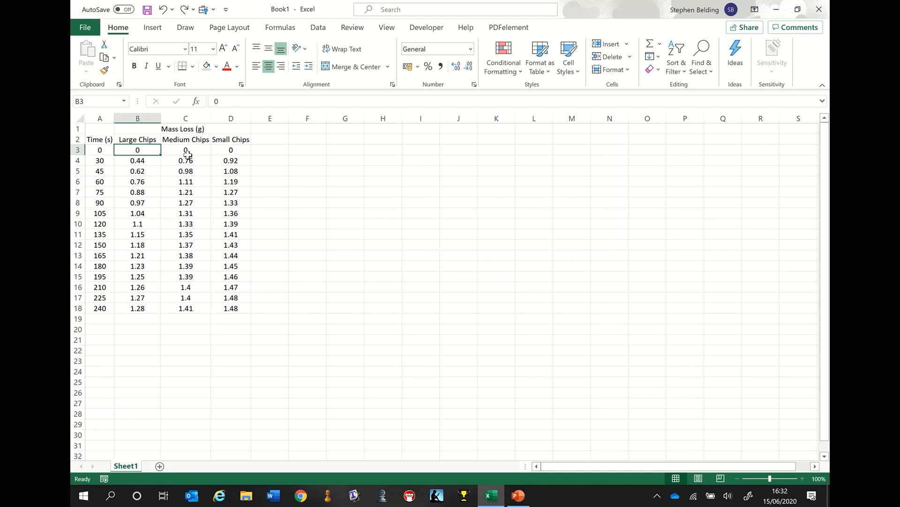
click(197, 151)
click(231, 150)
click(181, 151)
click(152, 150)
Format the mass loss values in B3 to D18 as Number with 2 decimal places
drag(141, 150, 221, 308)
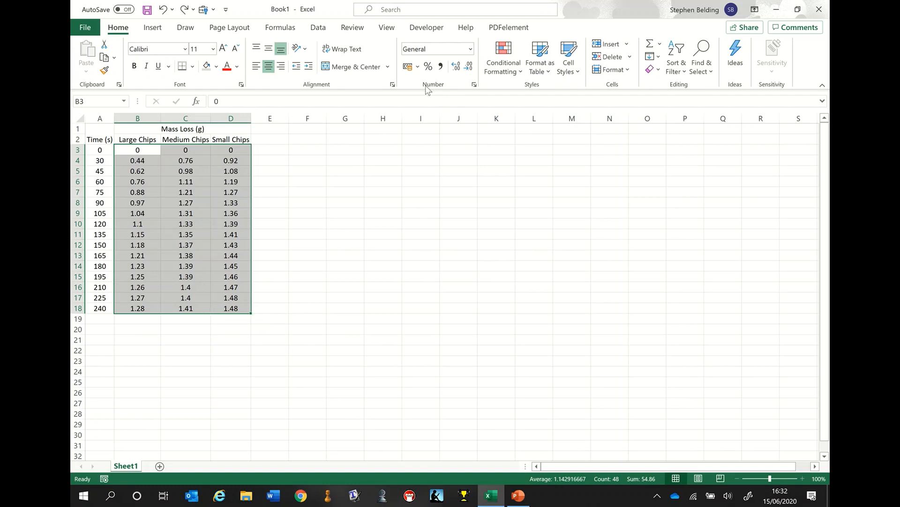
click(474, 84)
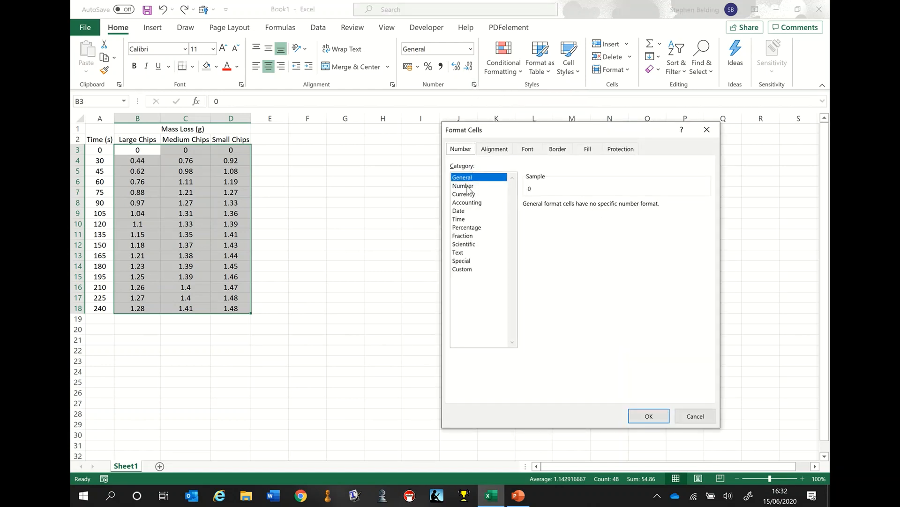
click(467, 187)
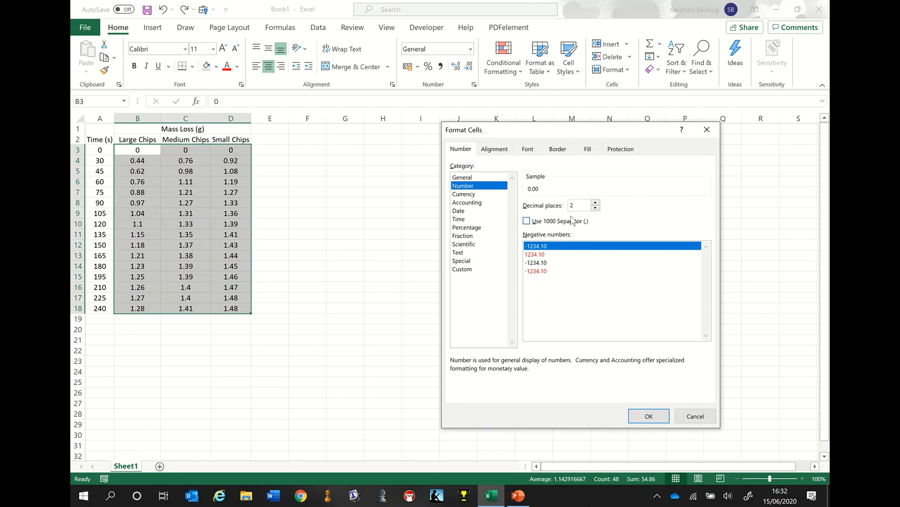
click(649, 416)
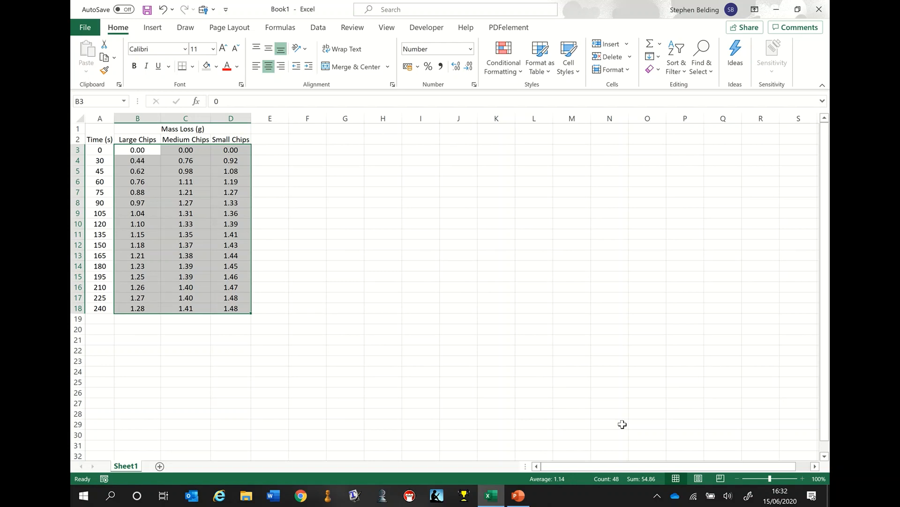
click(498, 294)
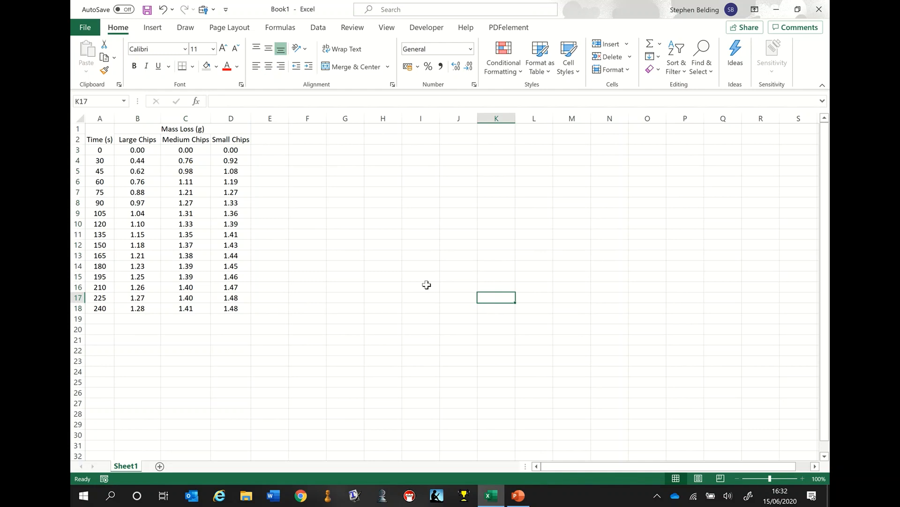
Fill the table's heading cells A1 to D2 with light grey
drag(100, 130, 217, 137)
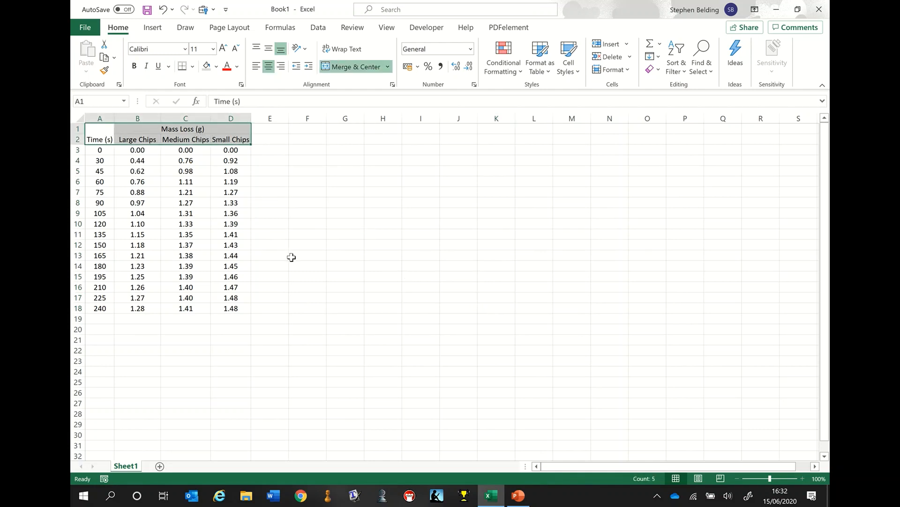
click(217, 68)
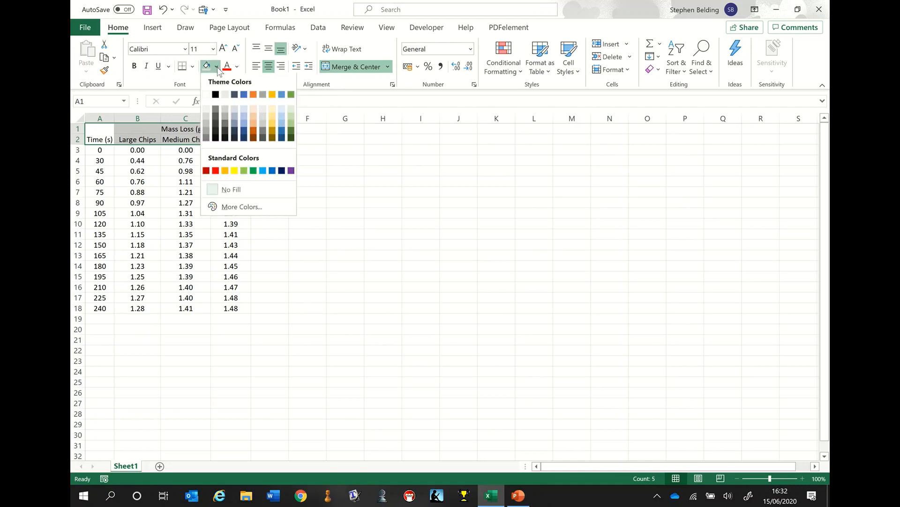
click(207, 112)
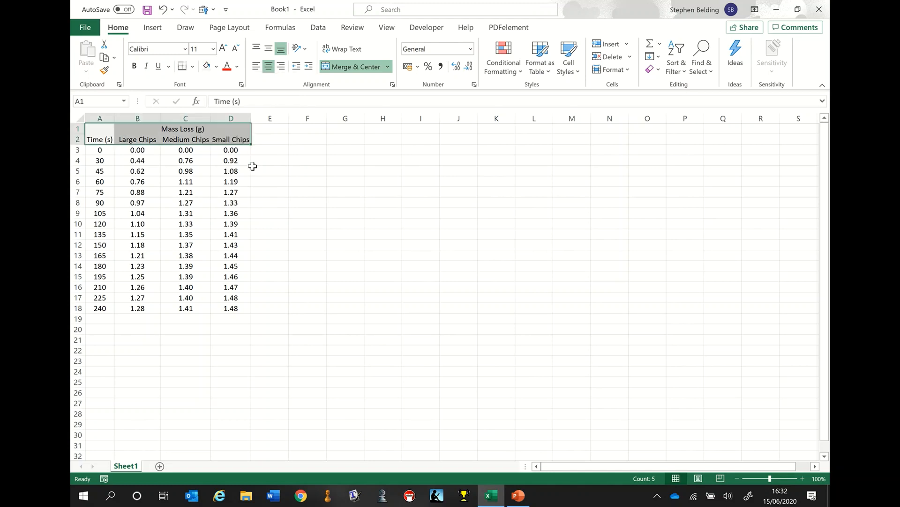
click(275, 190)
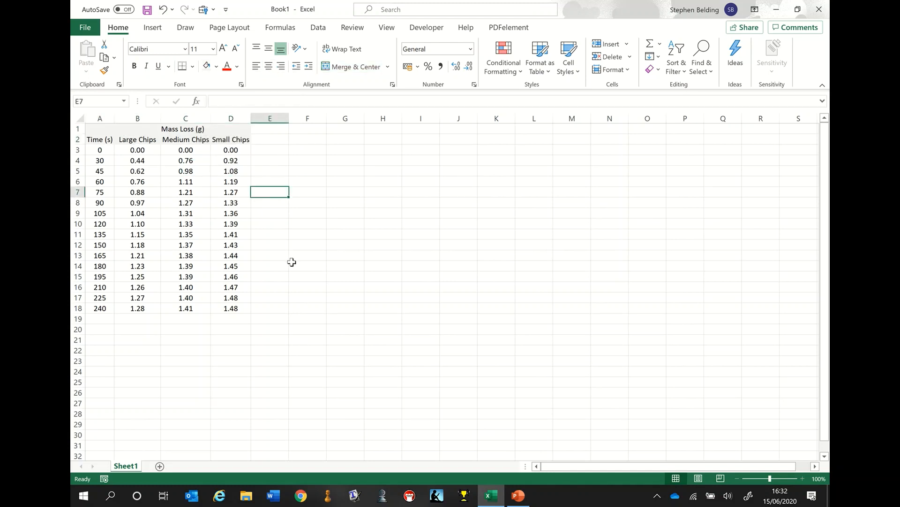
Make the heading text in cells A1 to D2 bold
drag(101, 132, 186, 139)
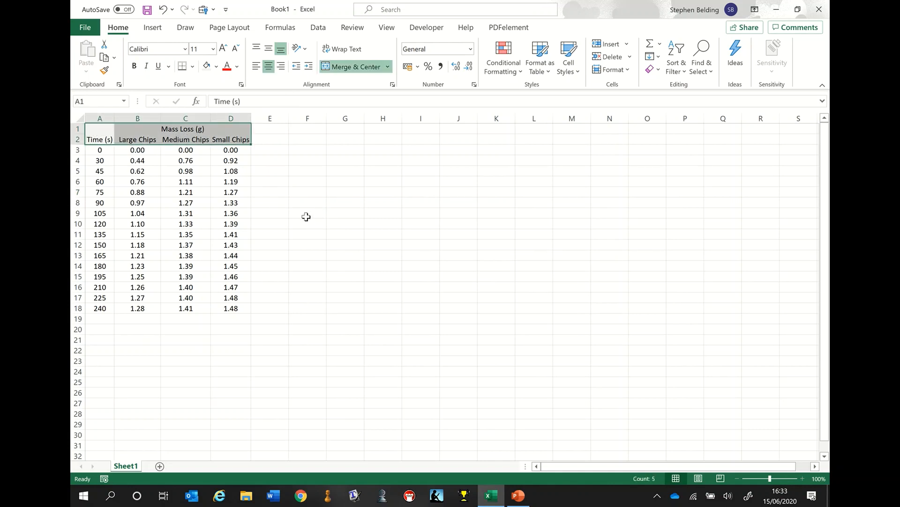
click(135, 66)
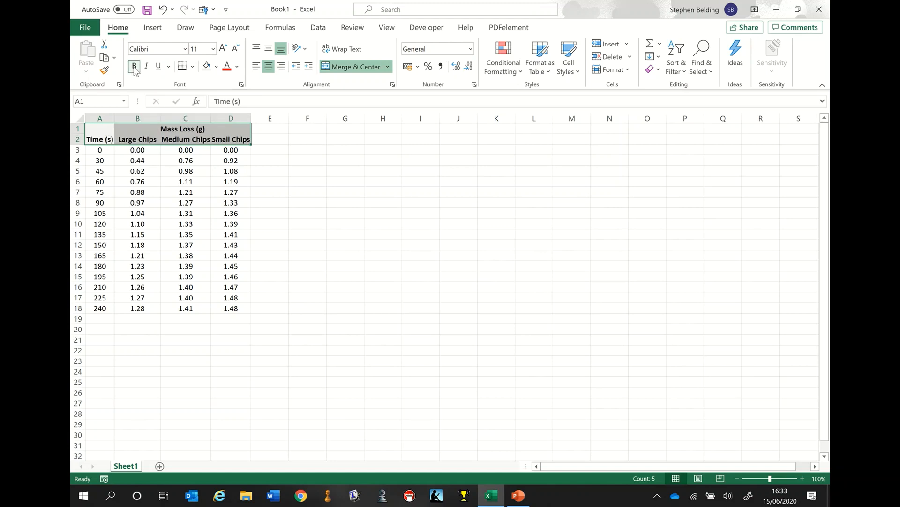
click(328, 172)
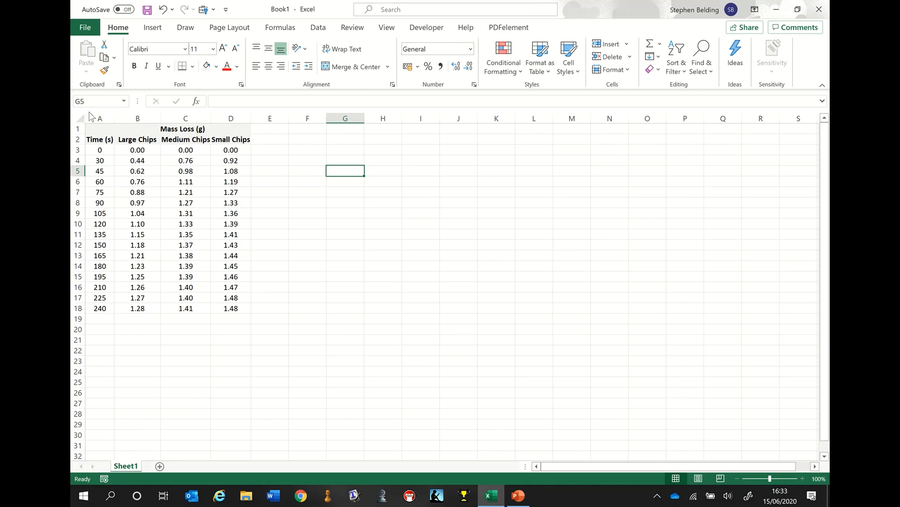
AutoFit the widths of columns A to D to their contents
drag(93, 117, 232, 113)
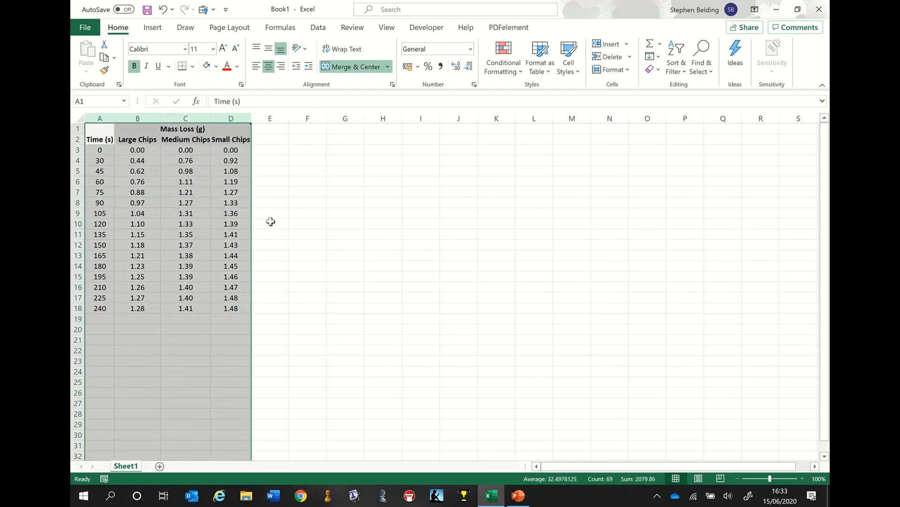
double_click(252, 118)
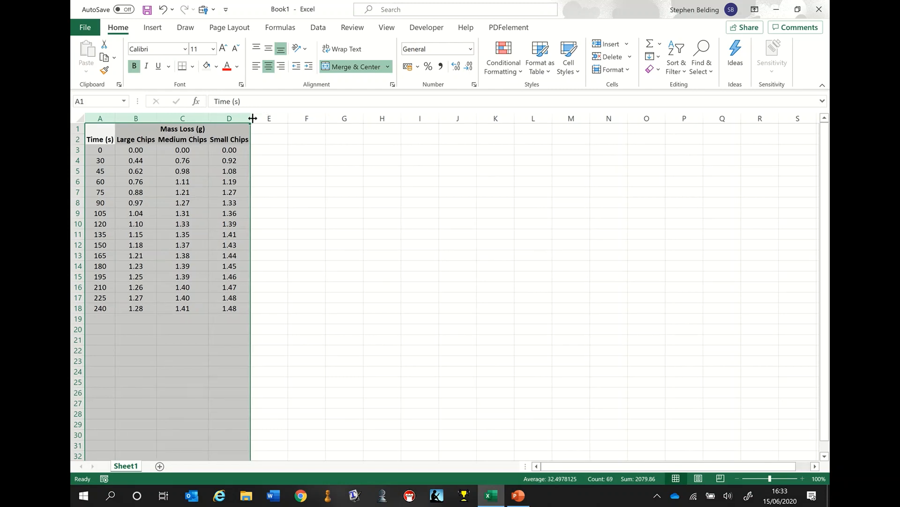
click(285, 164)
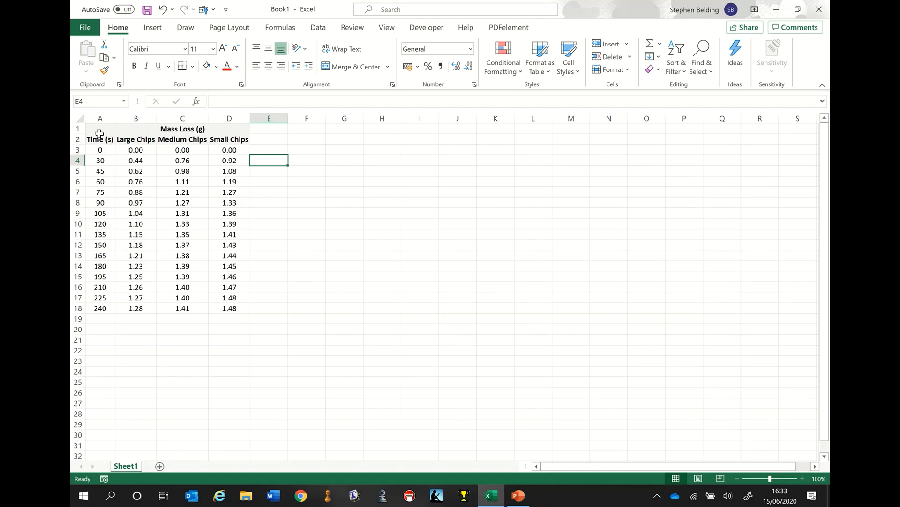
Insert a markers-only scatter chart from A1 to D18 and place it beside the data table, starting around row 3
drag(97, 129, 251, 303)
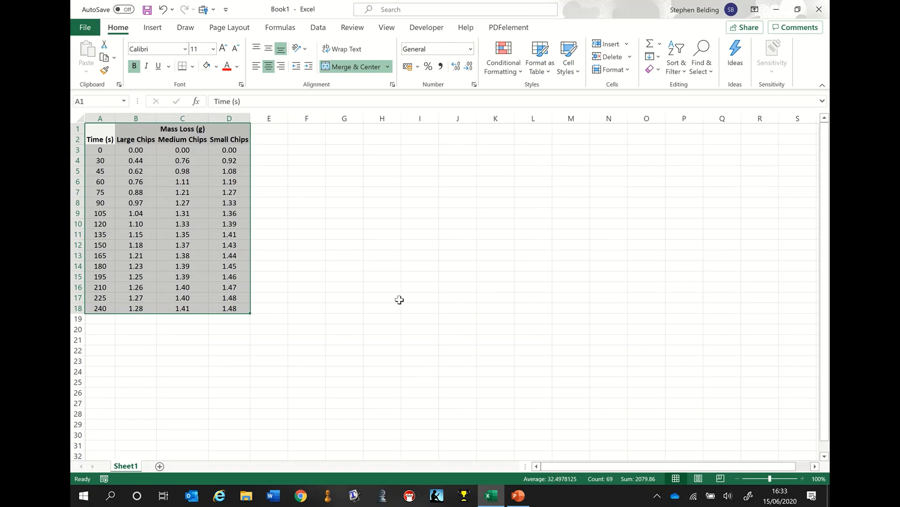
click(154, 30)
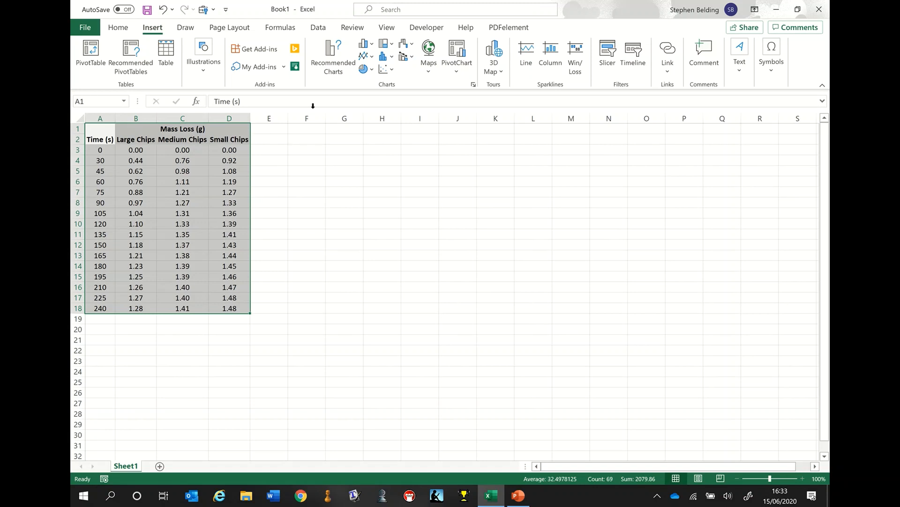
click(392, 71)
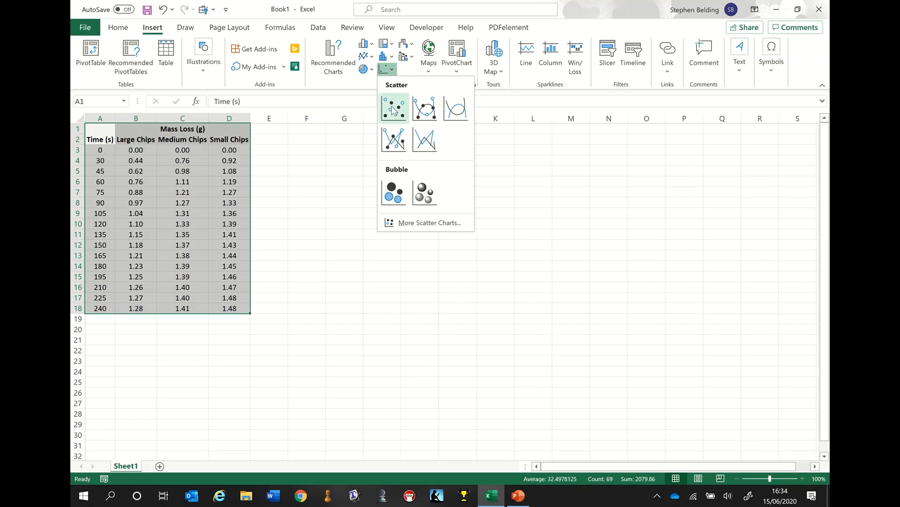
click(393, 110)
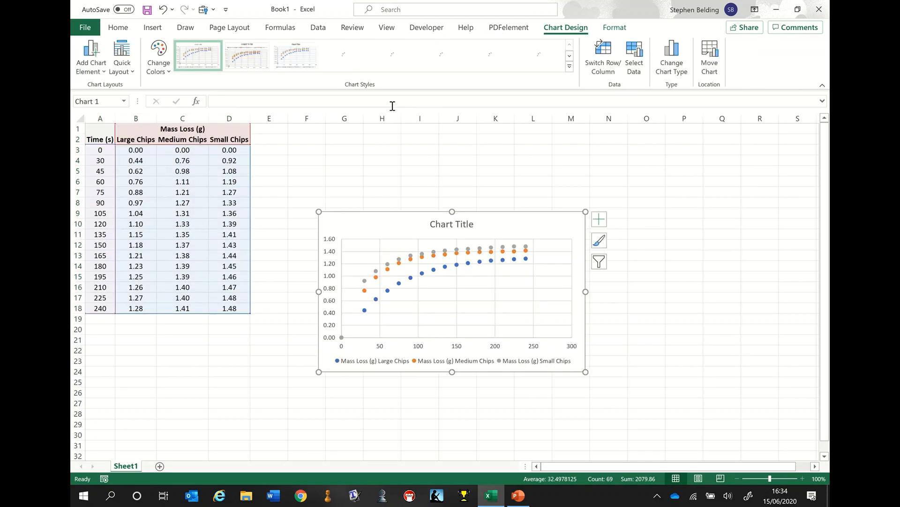
drag(493, 232, 482, 168)
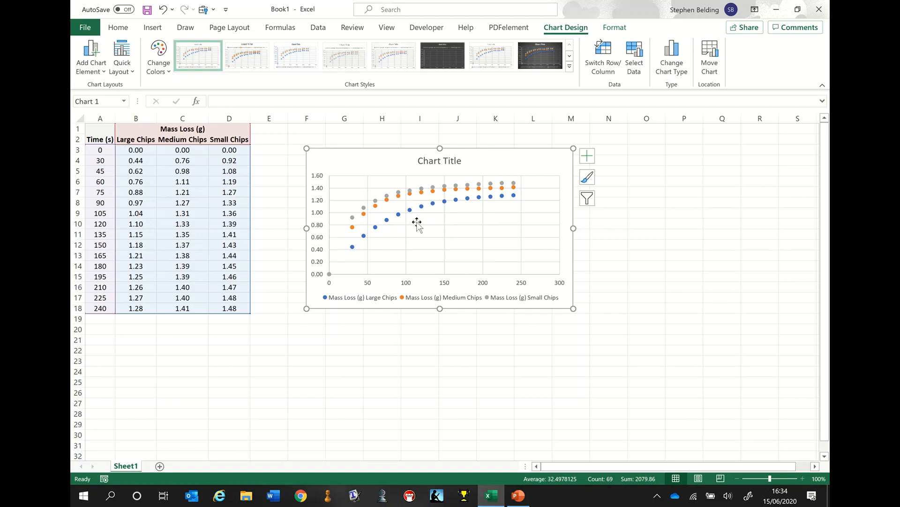
click(467, 350)
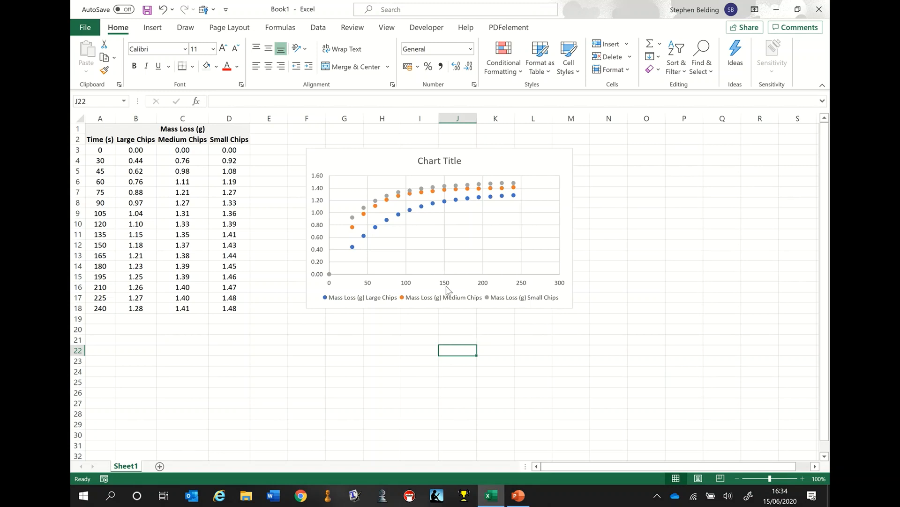
Apply the chart quick layout with both axis titles, a legend on the right, major and minor gridlines and no chart title
click(493, 168)
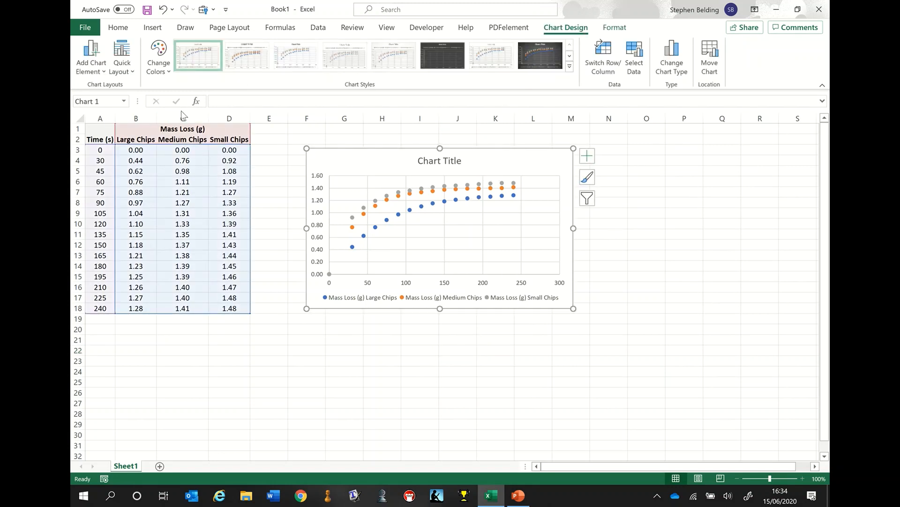
click(124, 54)
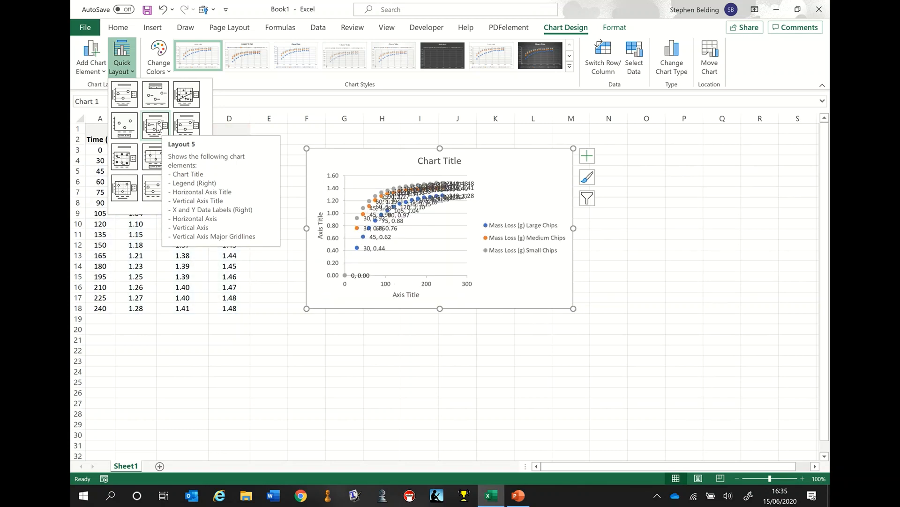
click(123, 189)
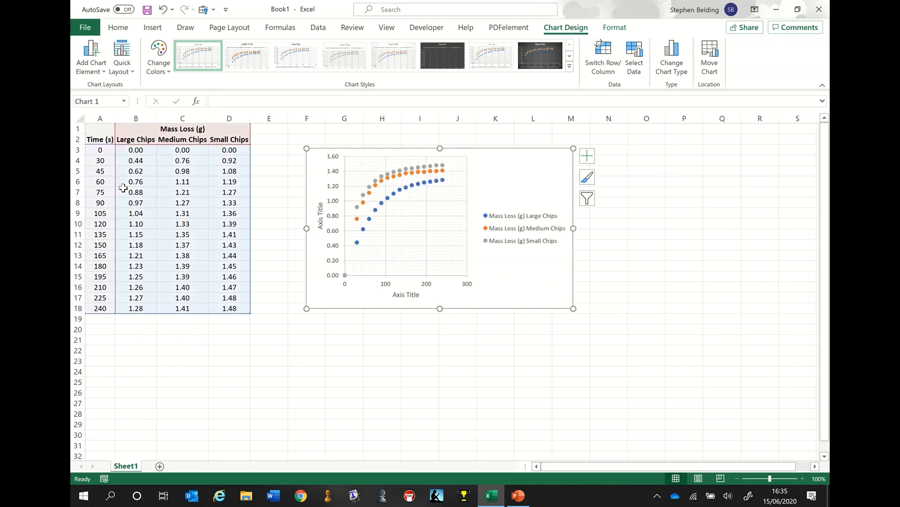
click(340, 339)
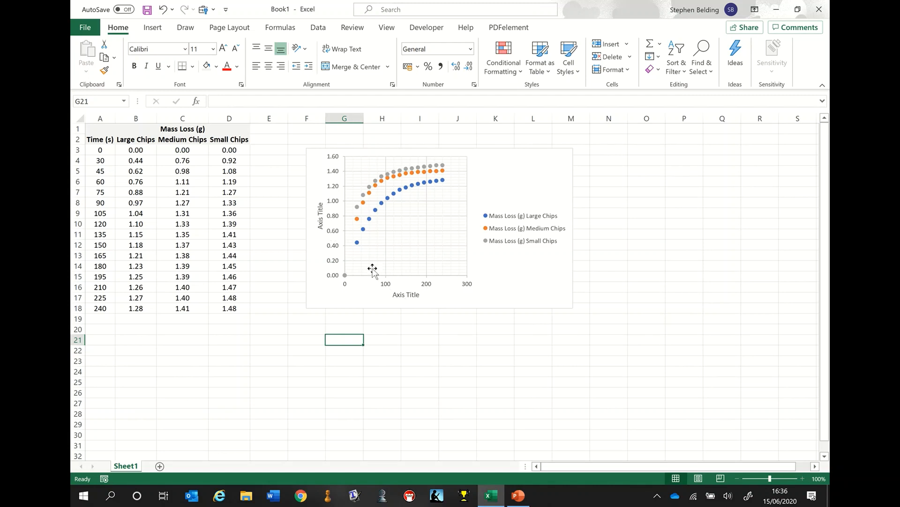
Change the horizontal axis title of the scatter chart to "Time (s)"
click(403, 295)
click(403, 295)
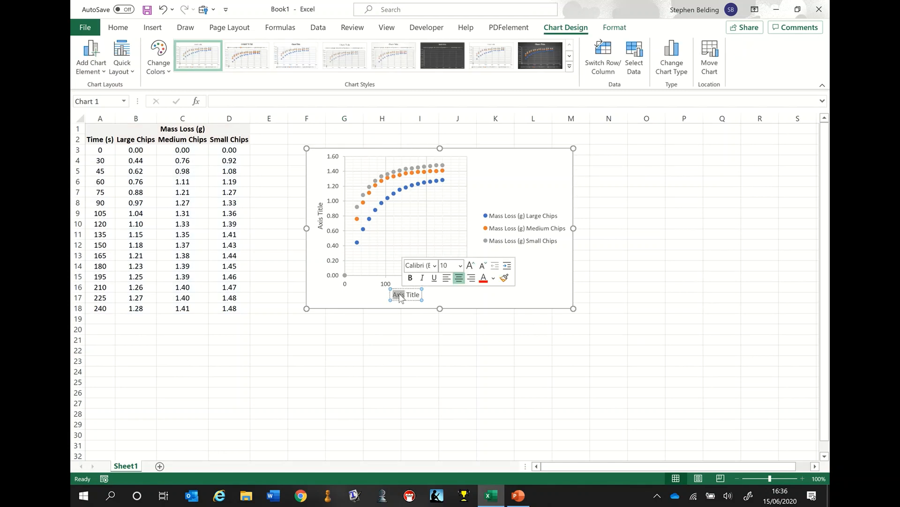
drag(393, 294, 417, 294)
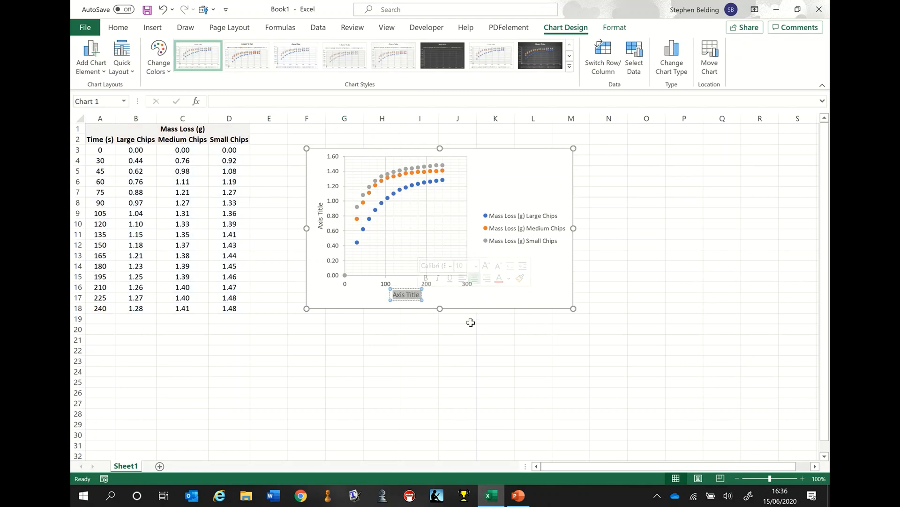
text(T)
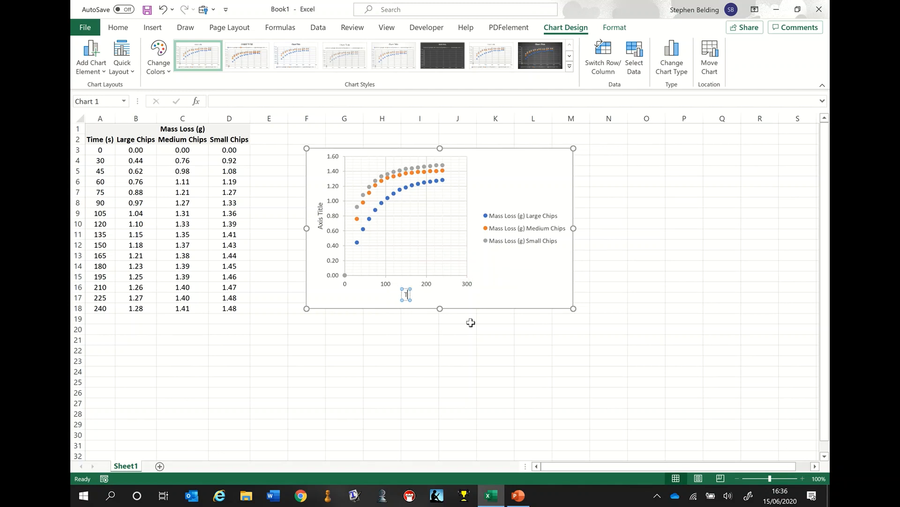
text(ime (s))
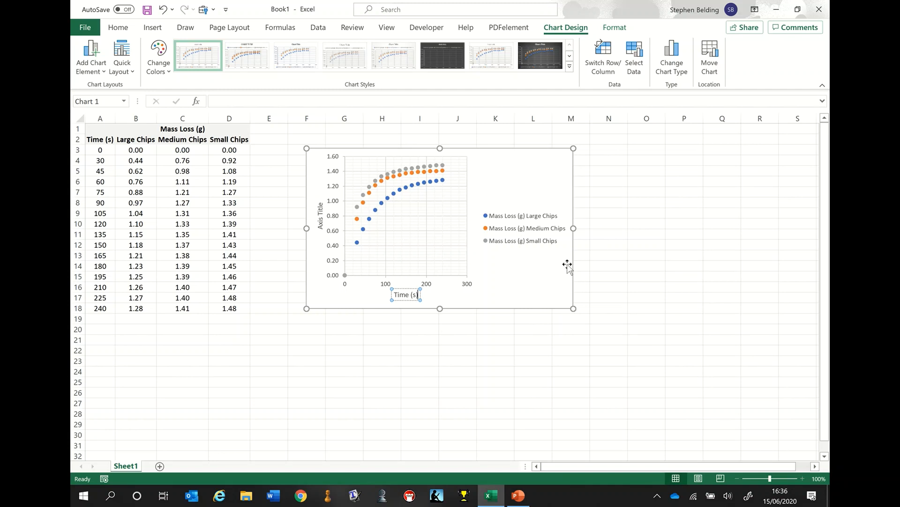
click(626, 257)
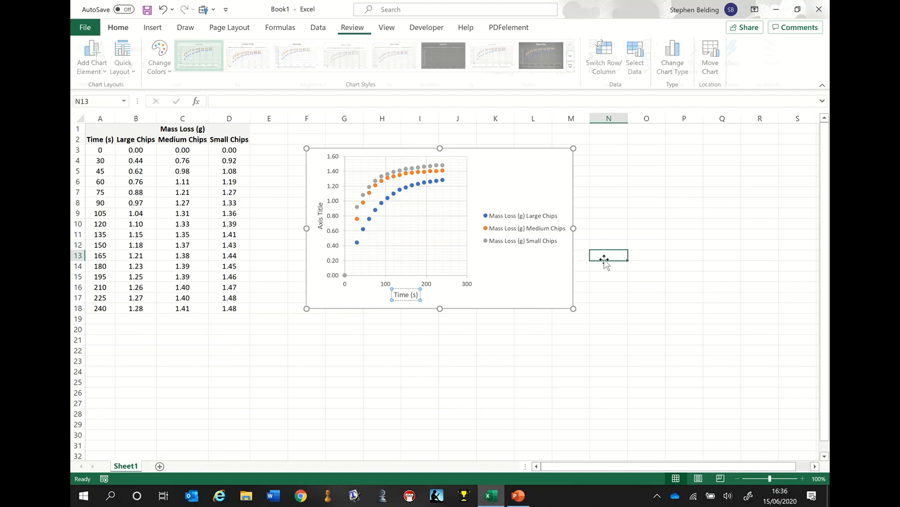
Change the vertical axis title of the scatter chart to "Mass Loss (g)"
click(321, 217)
click(321, 218)
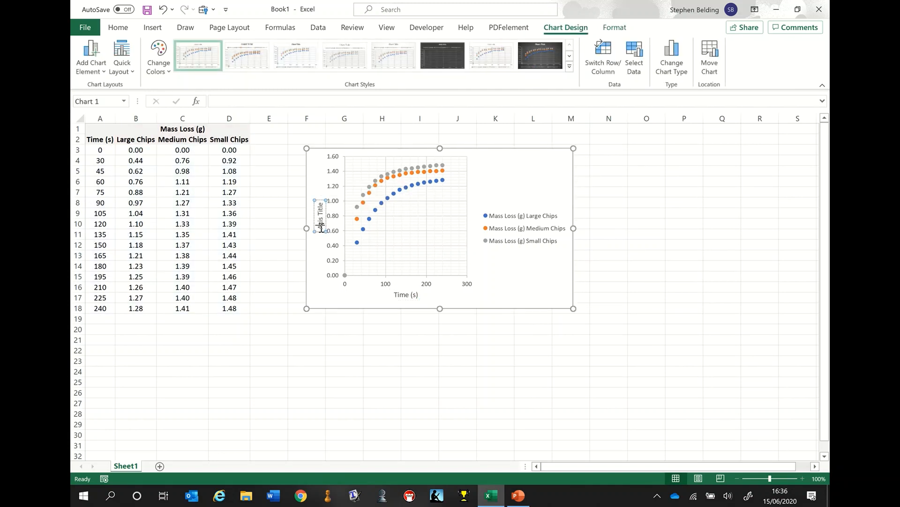
drag(321, 230, 322, 198)
text(Mass Loss (g))
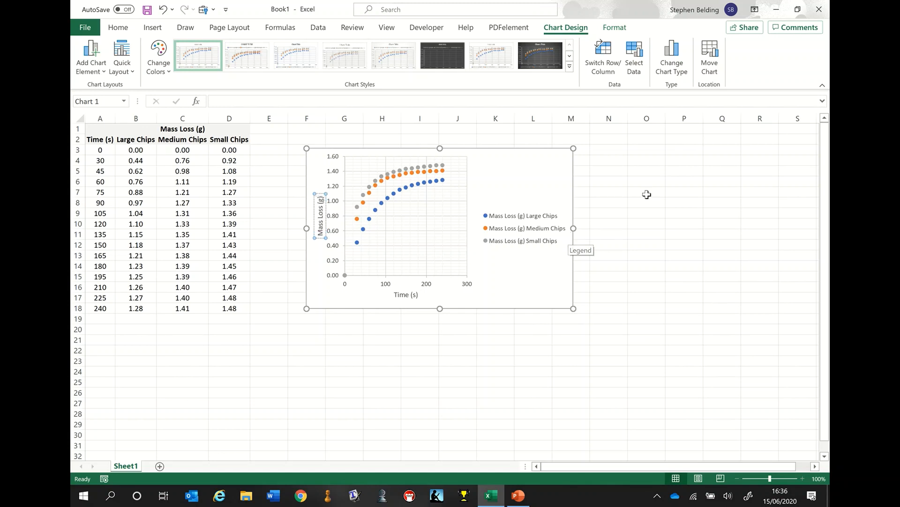
click(647, 194)
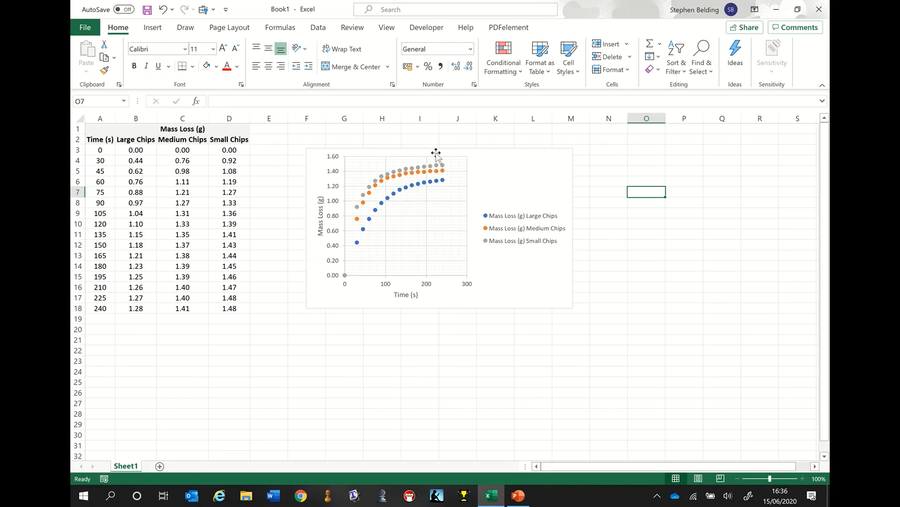
Move the scatter chart closer to the data table so it starts in column E at row 2
click(511, 174)
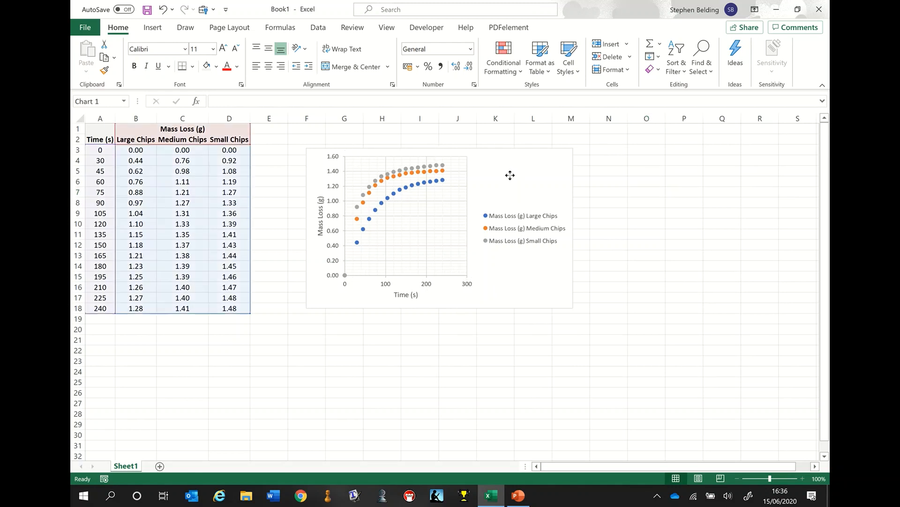
drag(510, 175, 480, 164)
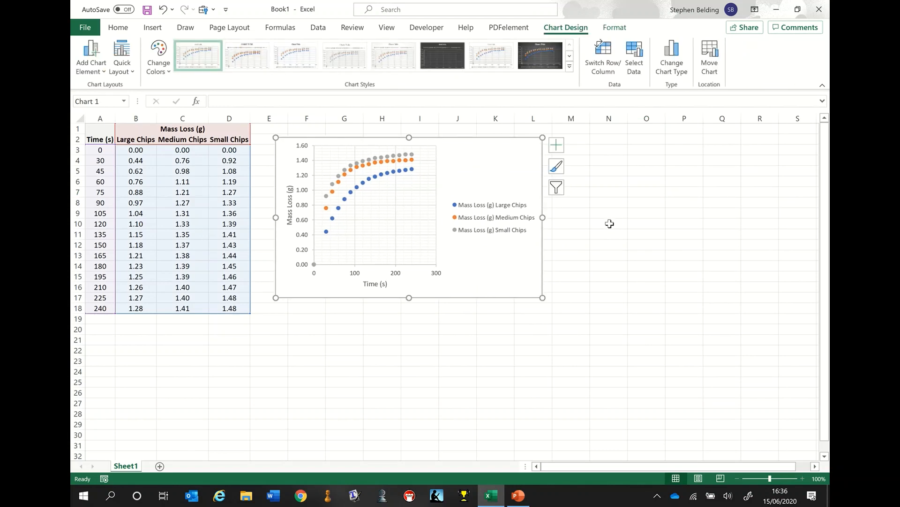
click(610, 223)
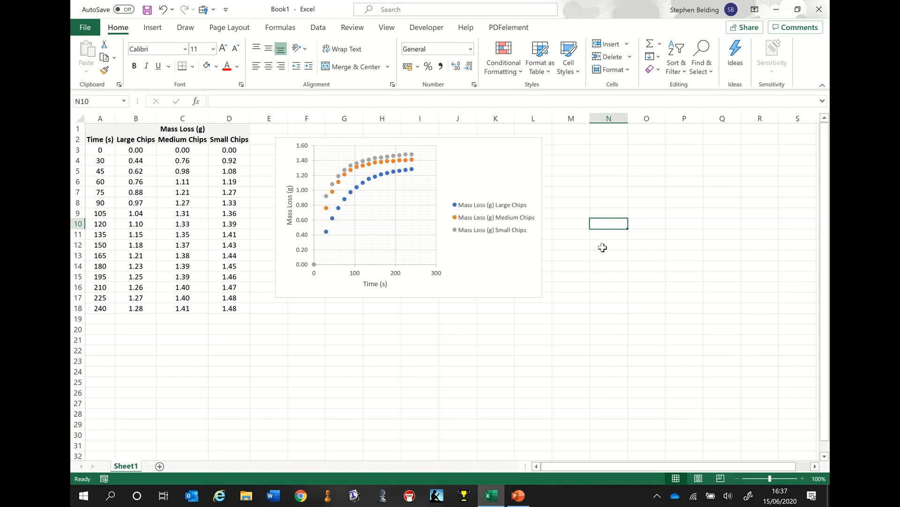
mouse_move(501, 155)
mouse_down()
mouse_move(501, 164)
mouse_move(519, 171)
mouse_move(492, 153)
mouse_up()
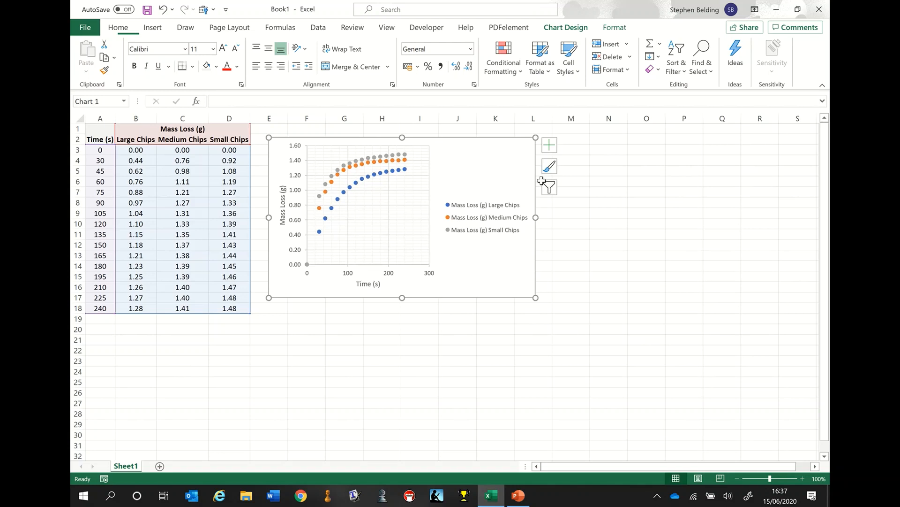
click(602, 201)
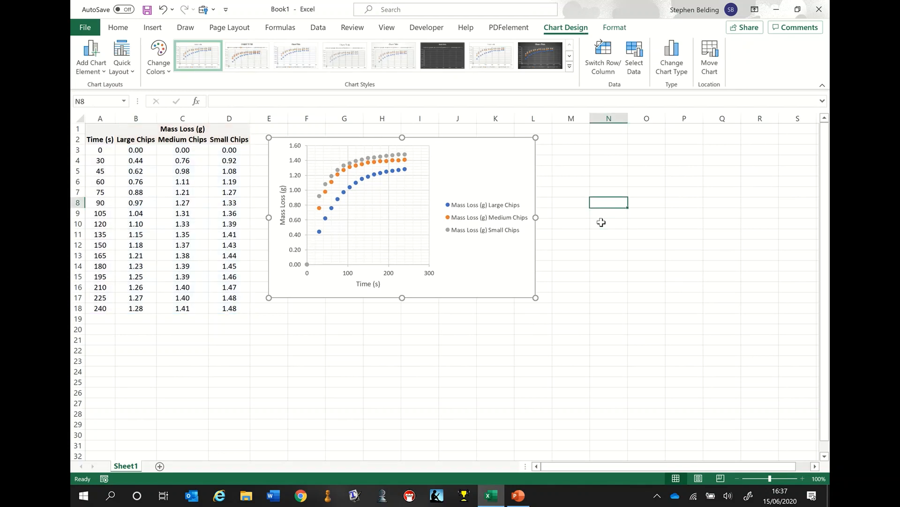
Move the scatter chart to a new sheet of its own named Chart1
click(518, 153)
right_click(514, 151)
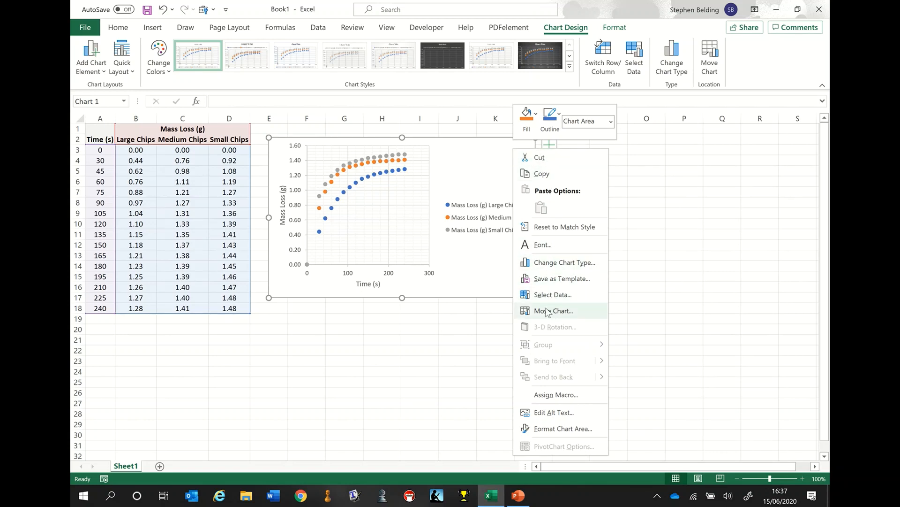
click(548, 312)
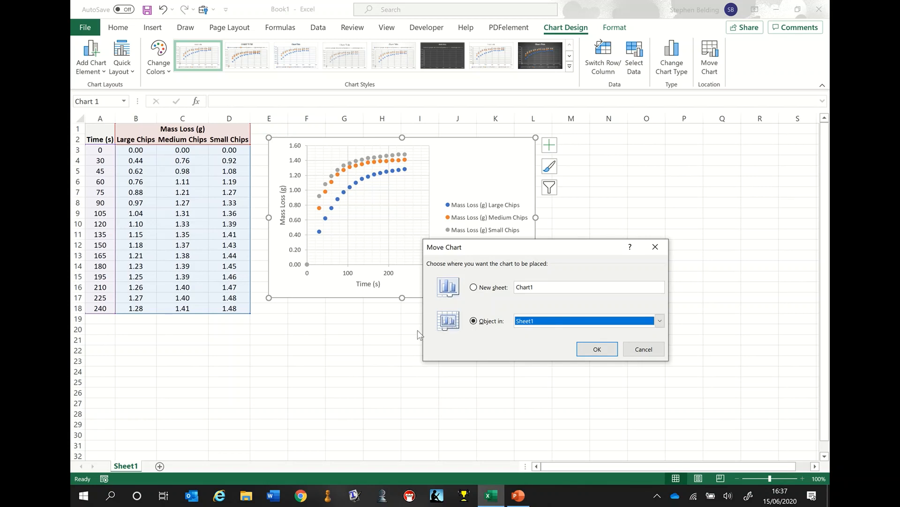
click(474, 287)
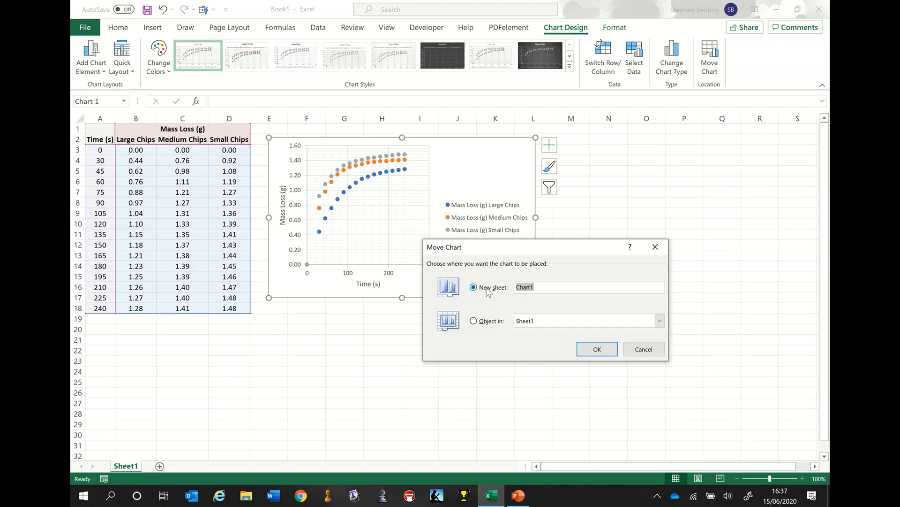
click(595, 350)
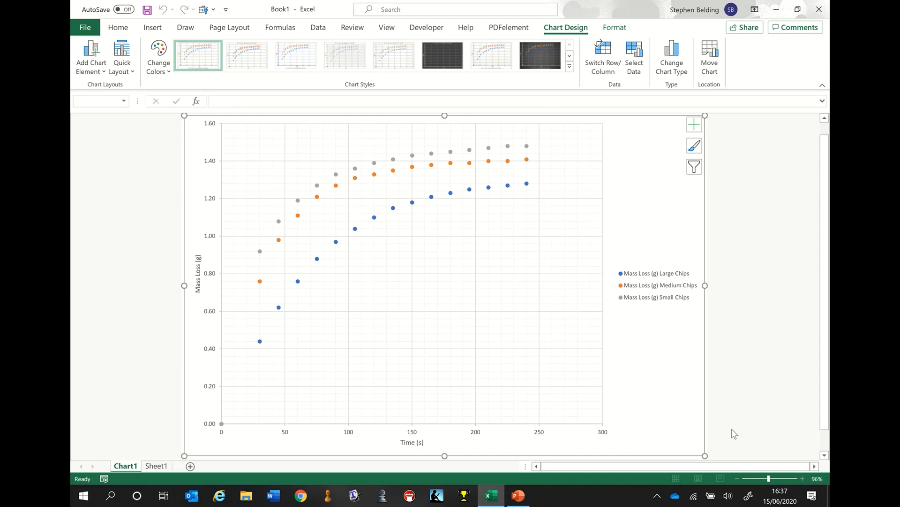
Check the data table on Sheet1 and examine the plotted Large Chips series on the Chart1 sheet
click(160, 468)
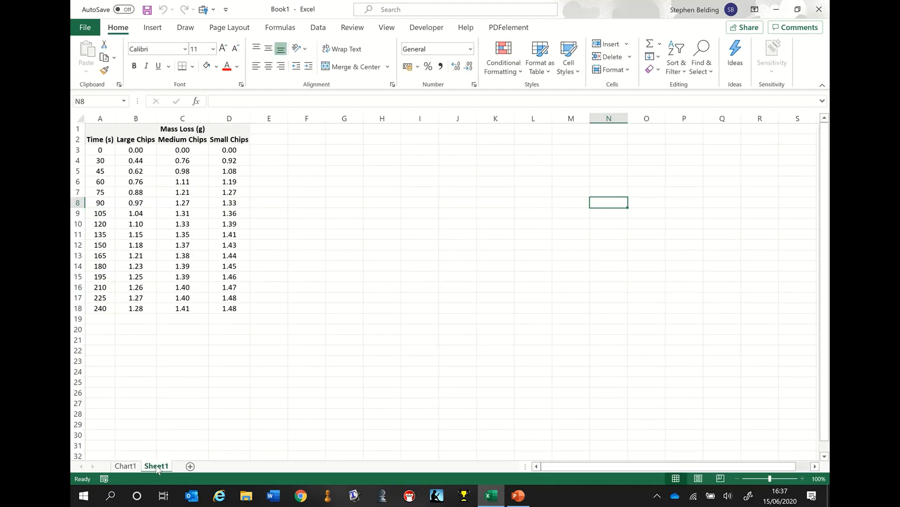
click(127, 466)
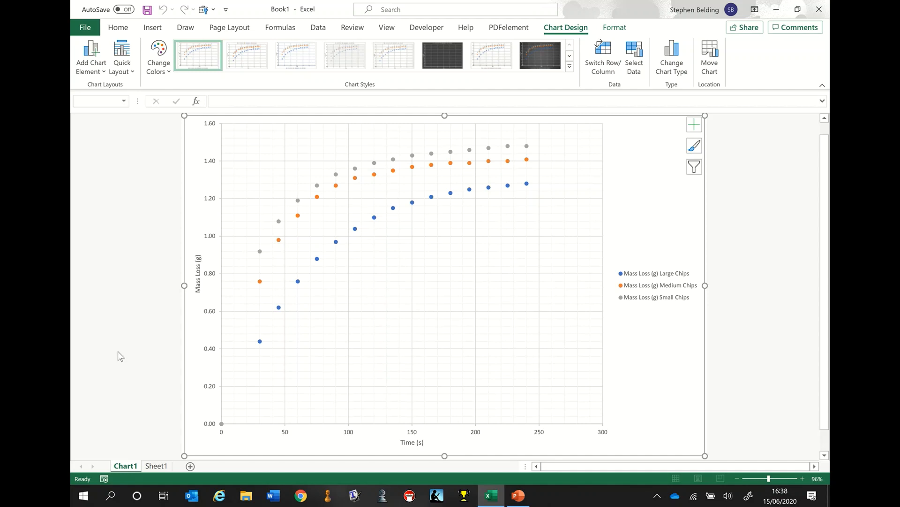
click(117, 350)
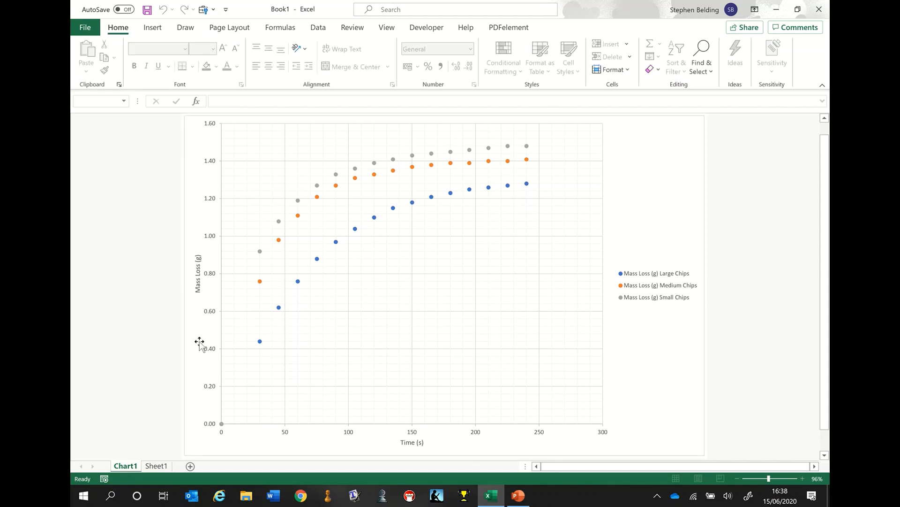
click(450, 193)
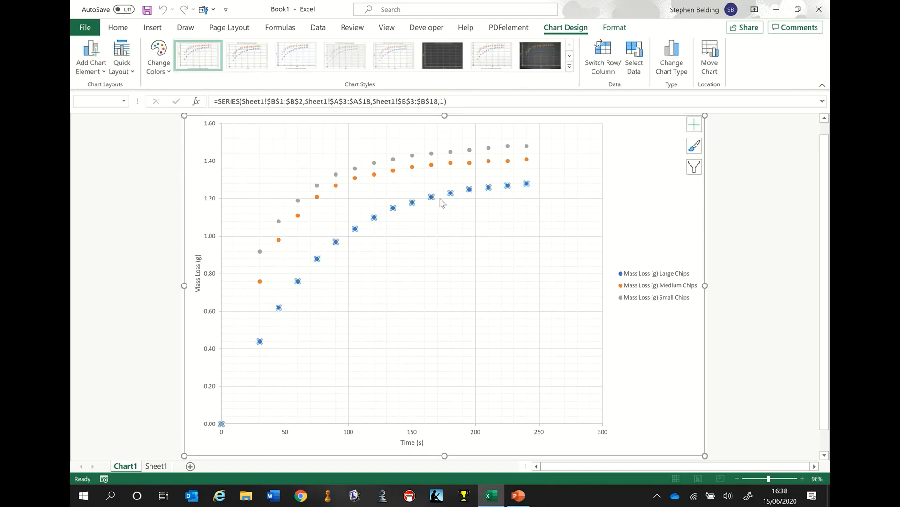
click(742, 214)
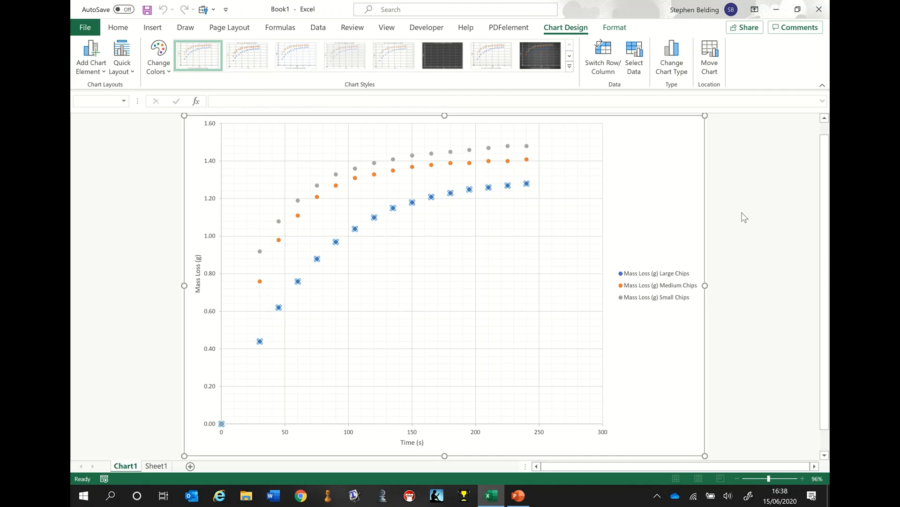
Open the chart type options for the scatter chart and compare previews of its smooth-line and straight-line subtypes, with and without markers
click(645, 195)
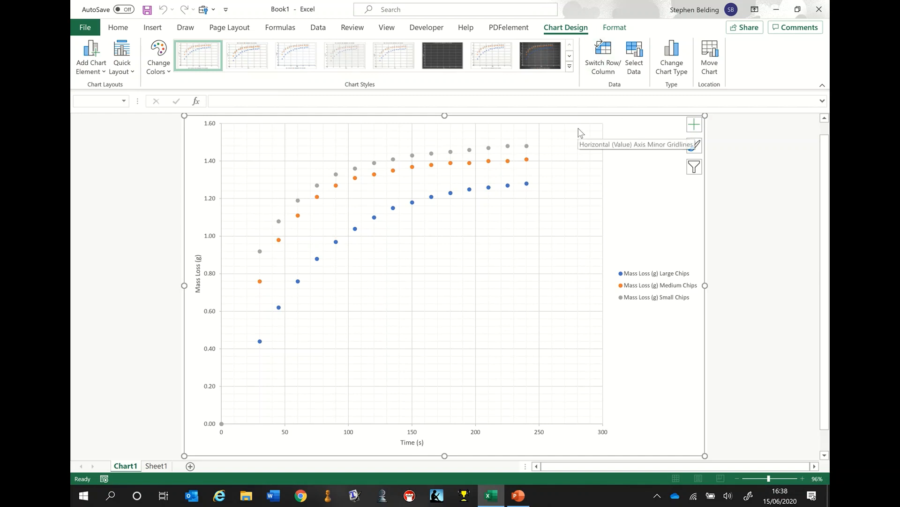
click(673, 63)
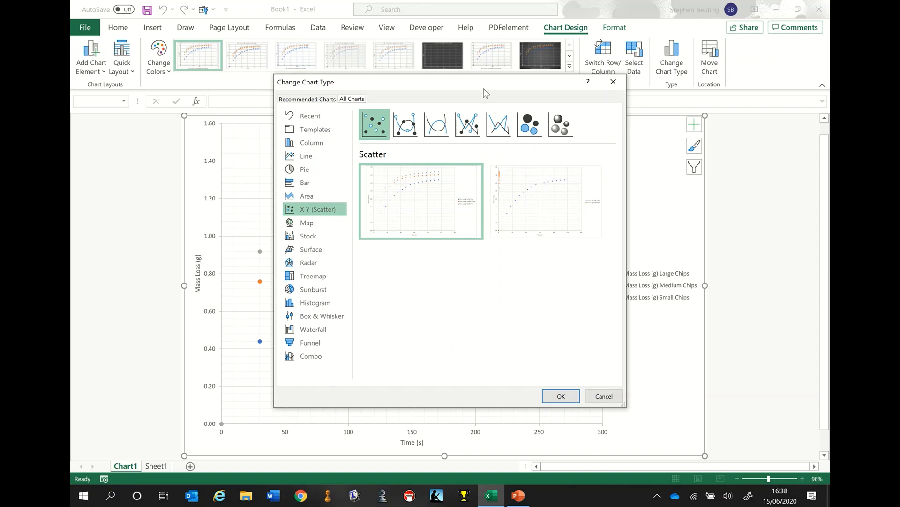
drag(484, 88, 229, 63)
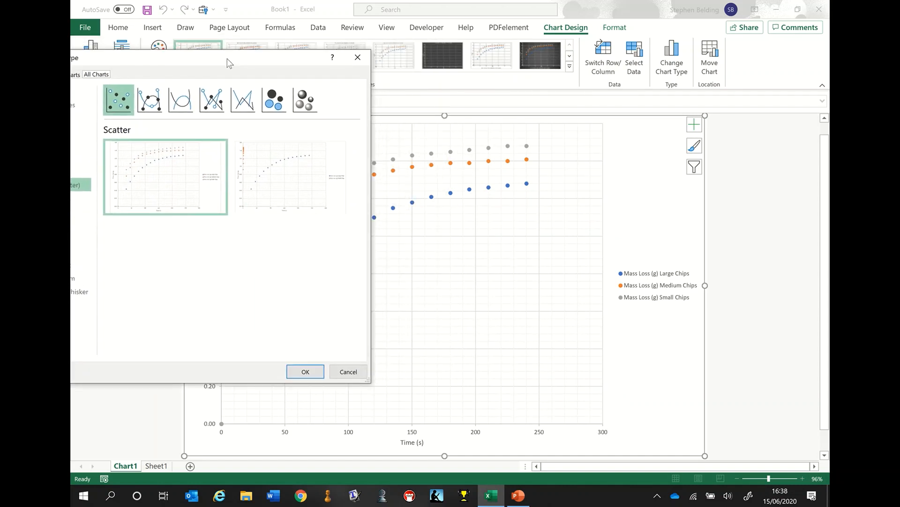
click(154, 101)
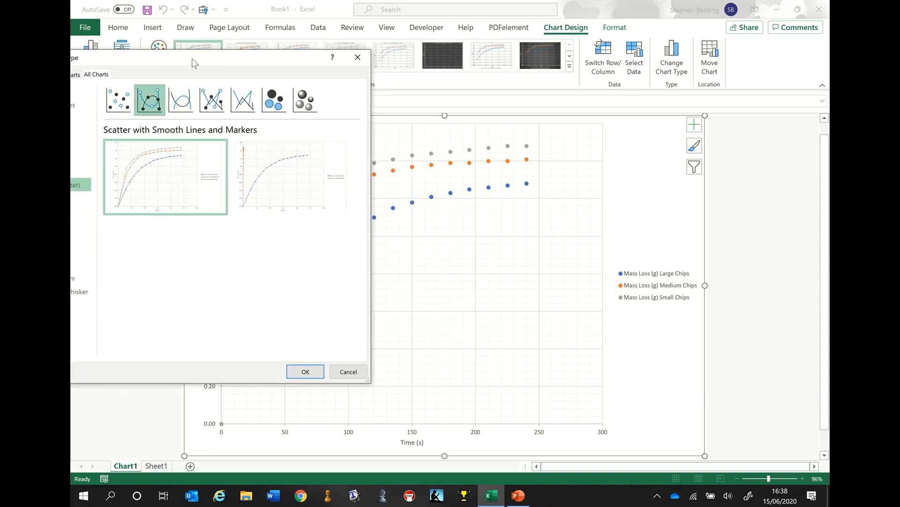
drag(192, 59, 217, 62)
mouse_move(228, 177)
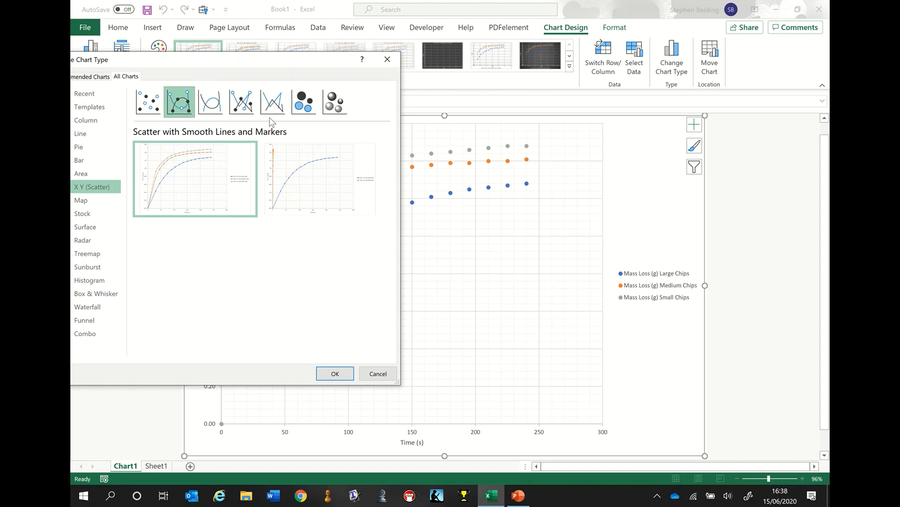
click(248, 106)
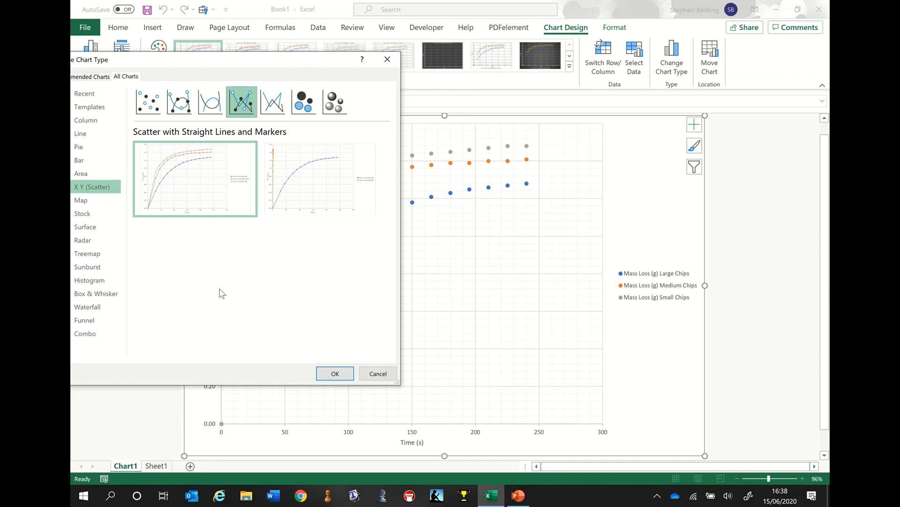
click(209, 109)
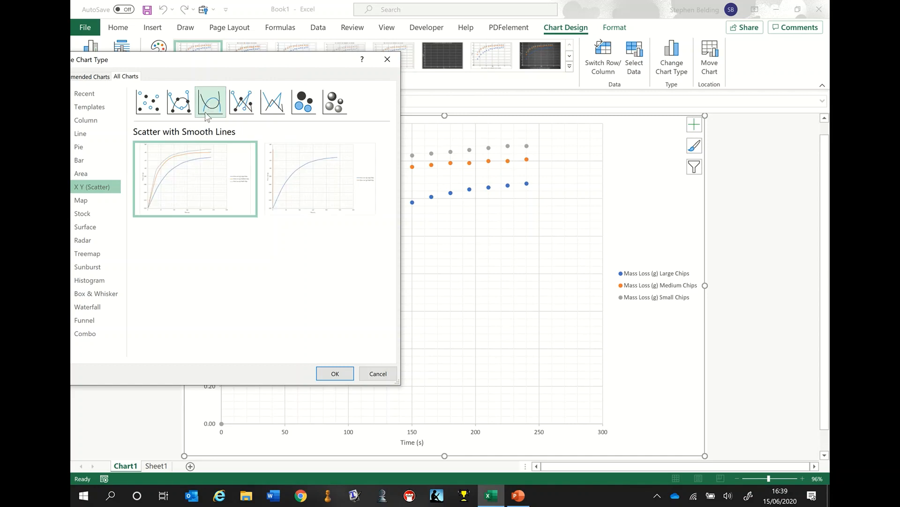
mouse_move(187, 169)
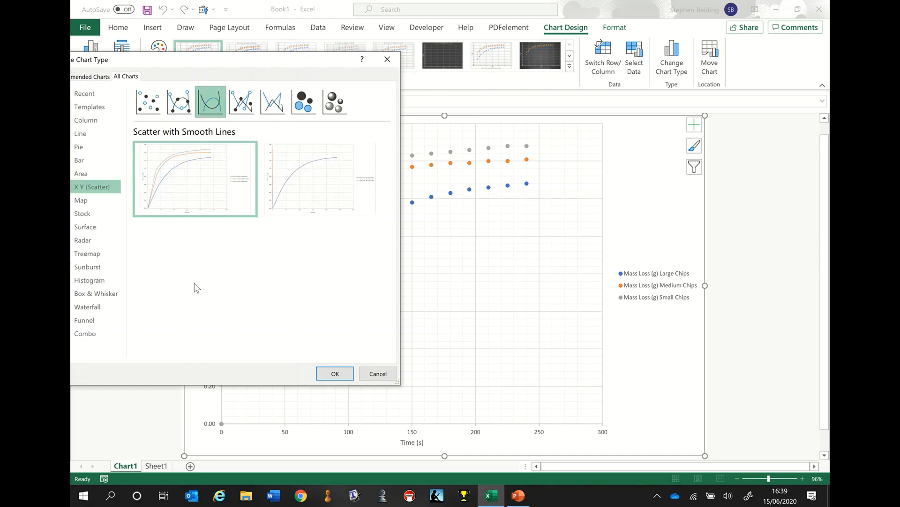
click(274, 104)
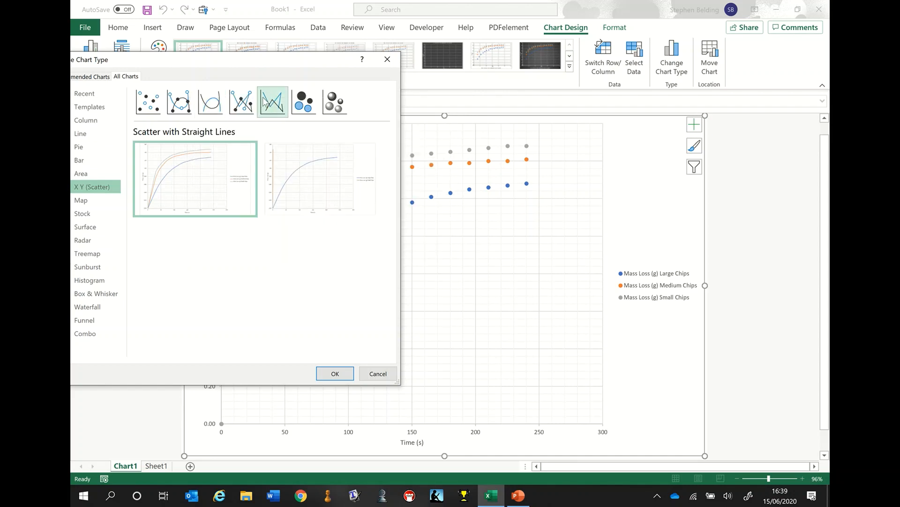
mouse_move(221, 161)
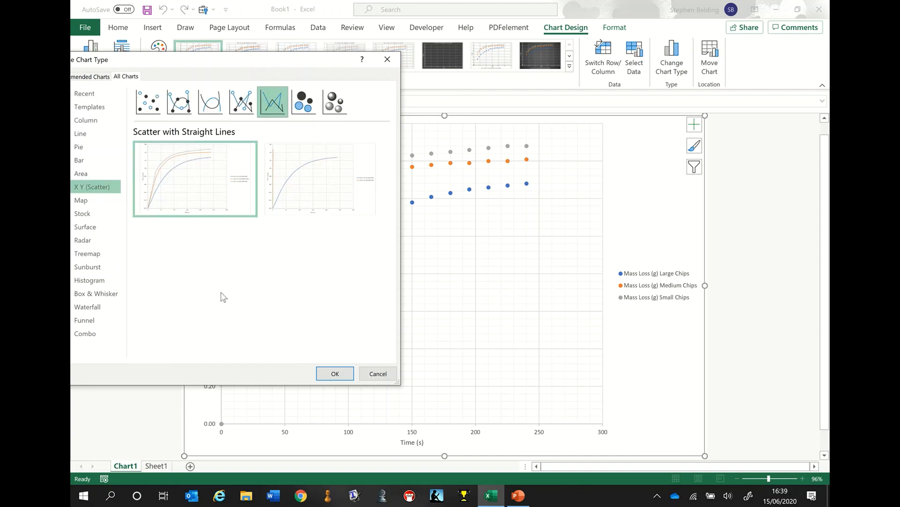
Change the chart type to Scatter with Straight Lines and Markers and deselect the chart
click(245, 102)
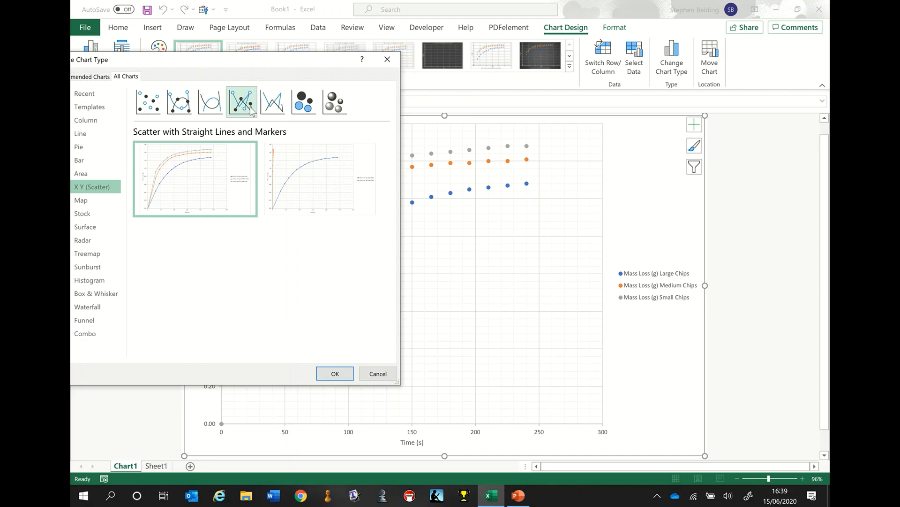
click(334, 373)
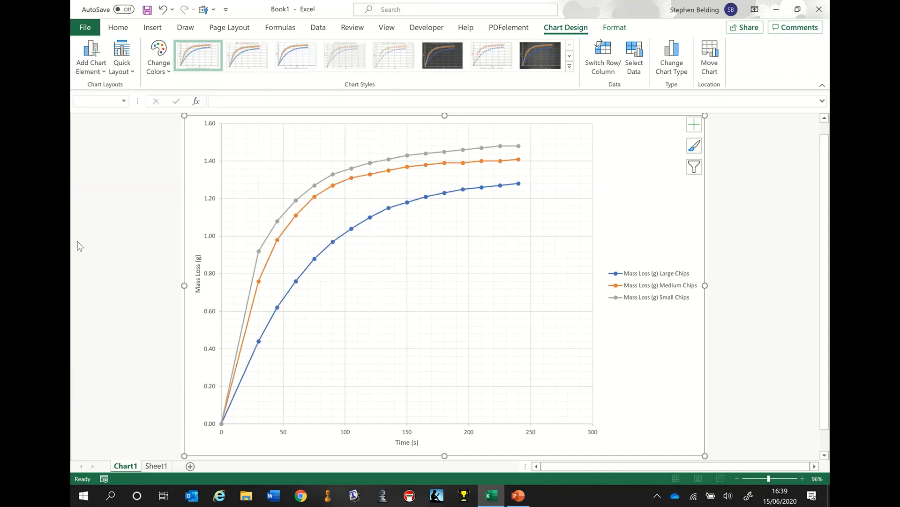
click(96, 245)
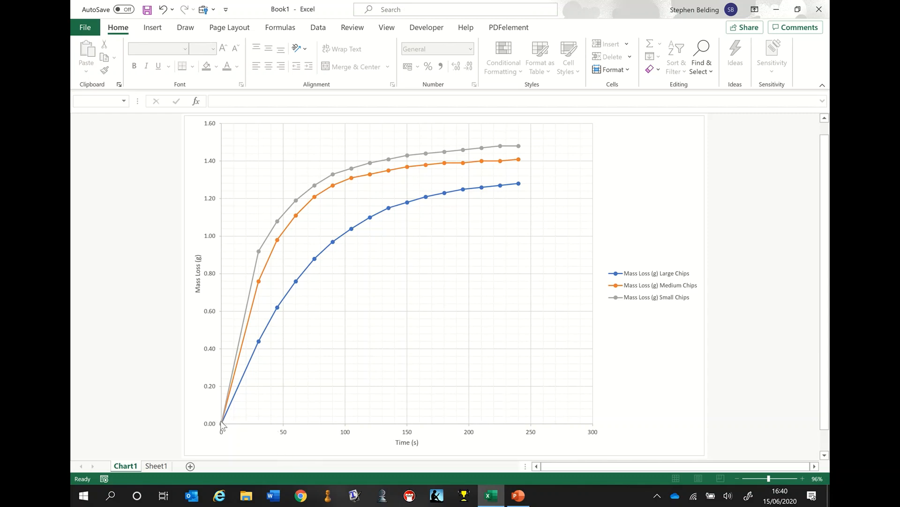
mouse_move(260, 344)
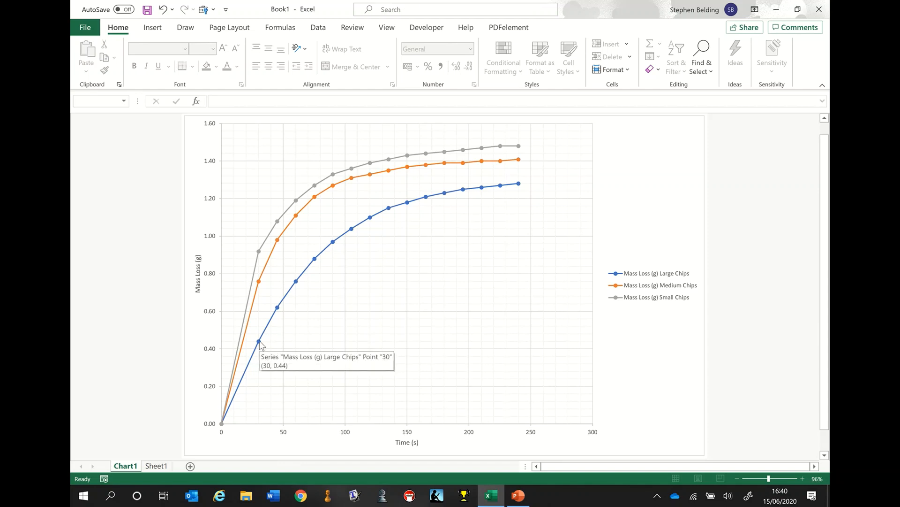